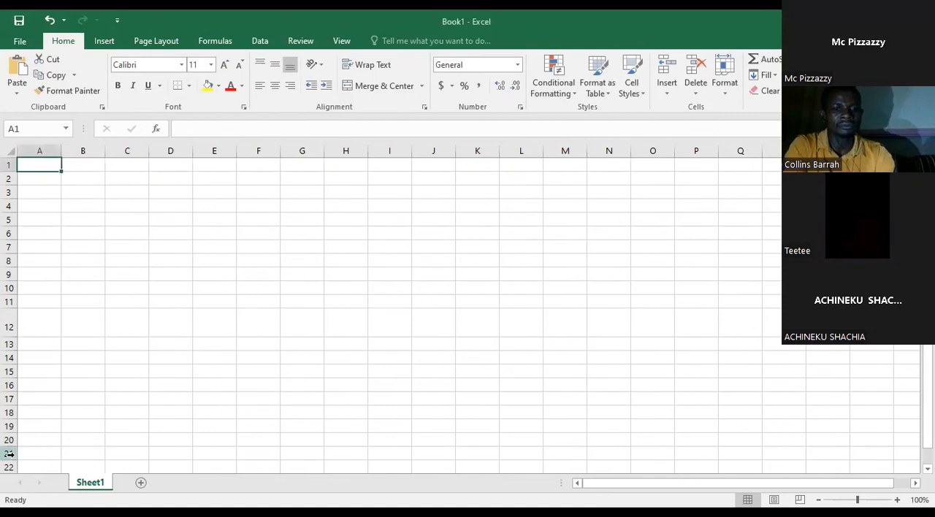
Step: Enter the column headings ITEM NO, NAME OF ITEM and PRICE in cells A1 to C1
text(I)
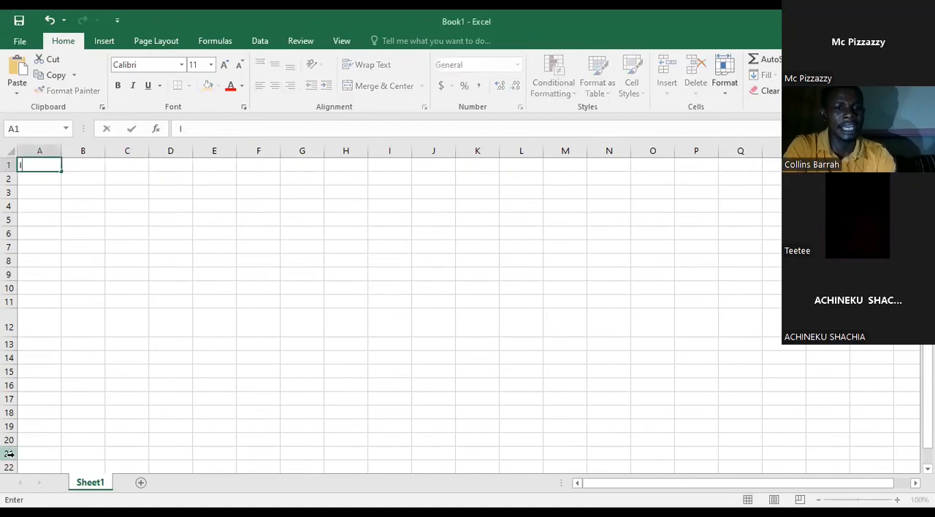
text(TE)
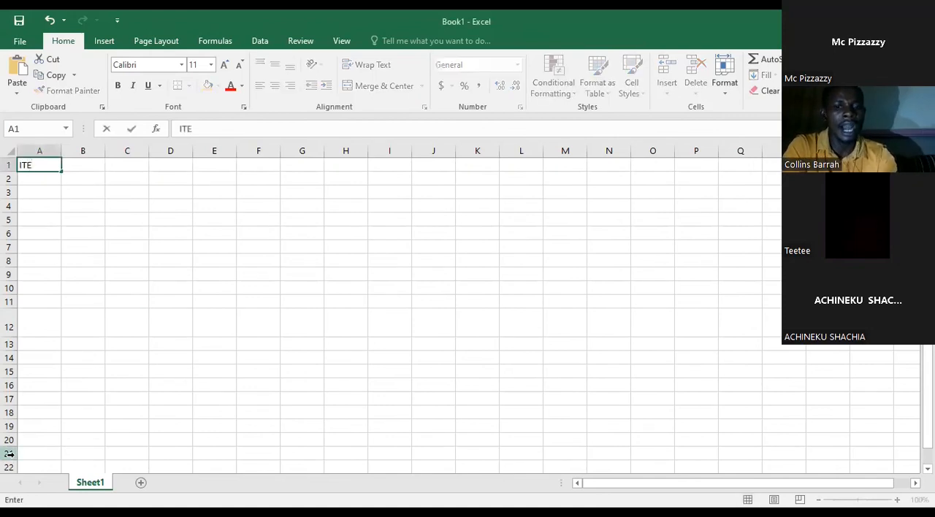
text(M NO)
key(Tab)
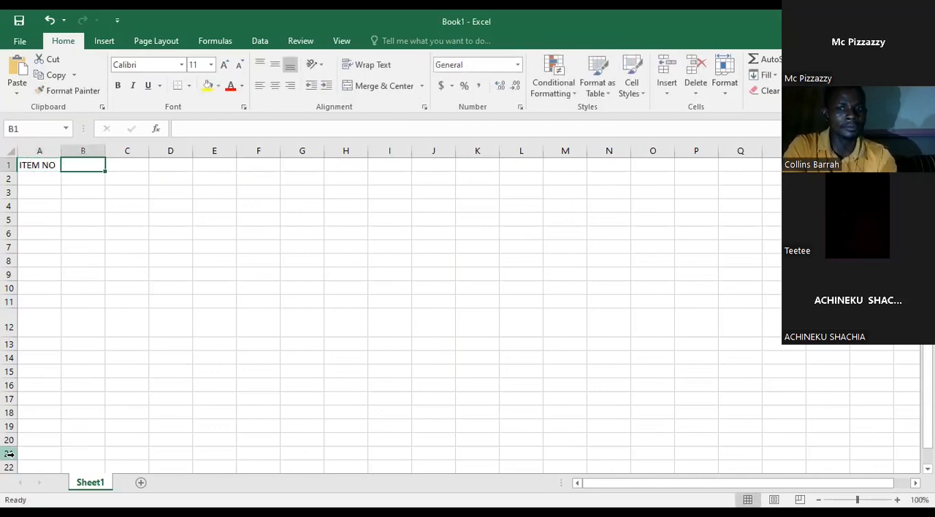
text(NA)
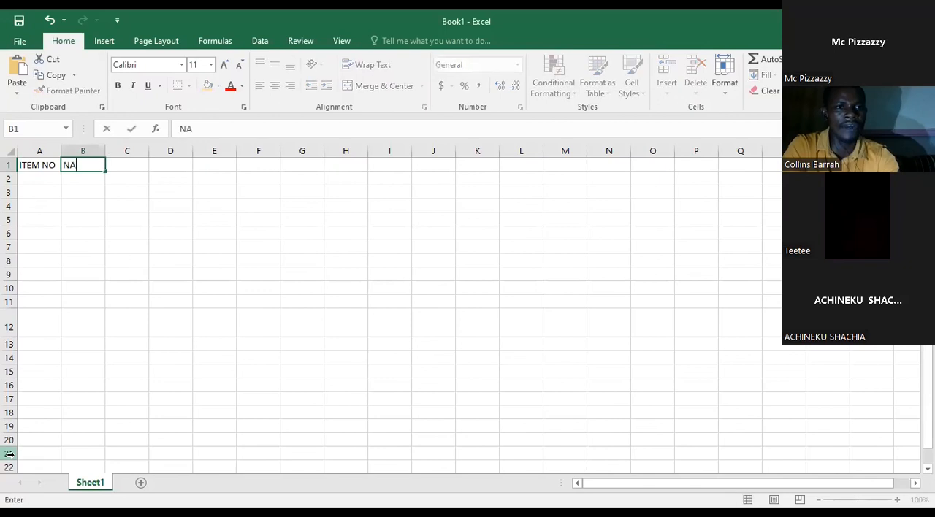
text(ME OF ITEM)
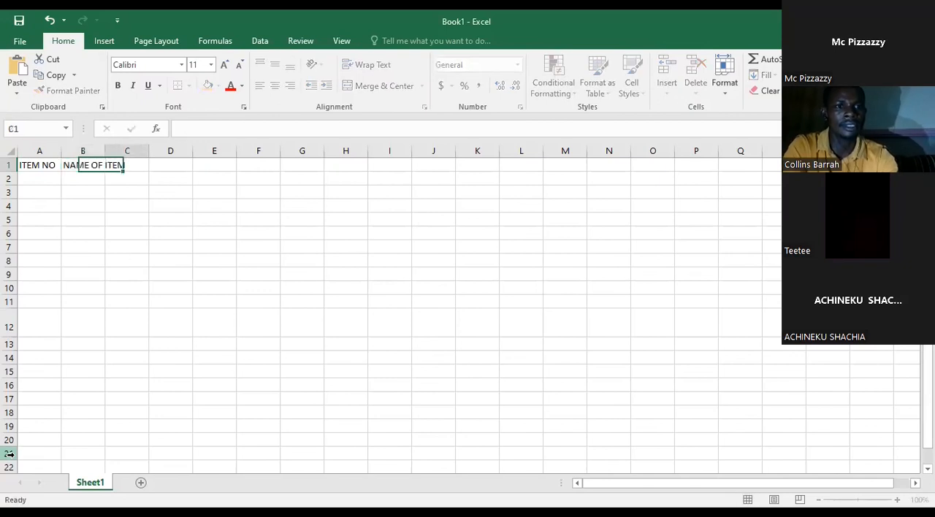
key(Tab)
text(PRICE)
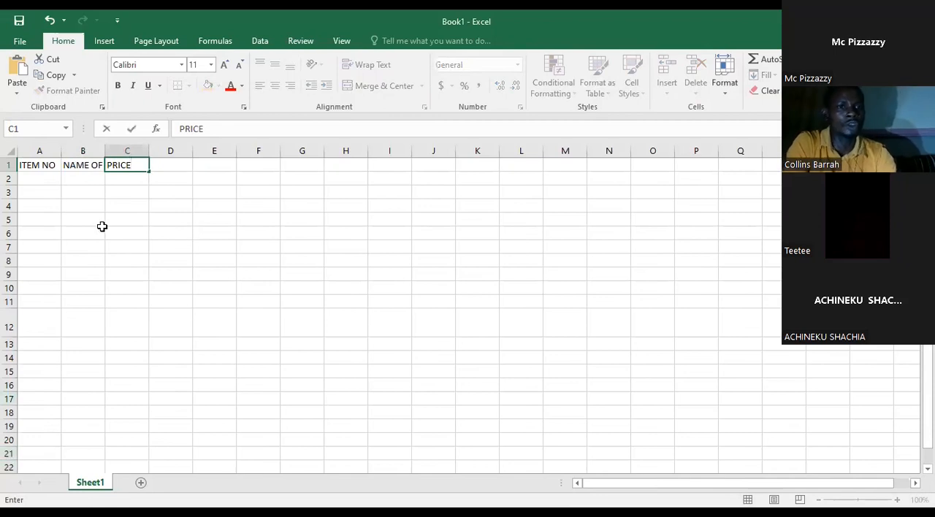
click(80, 191)
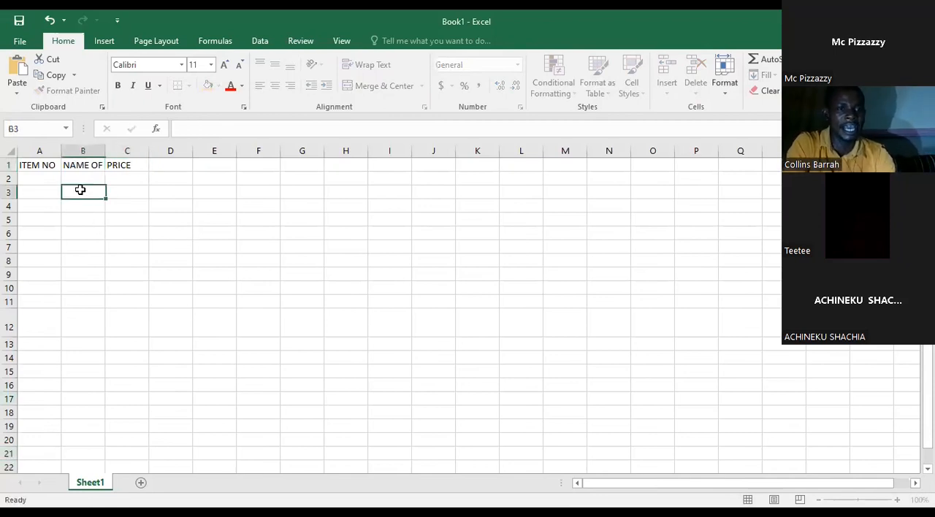
Step: Widen columns A, B and C so the headings fit with room to spare
double_click(106, 150)
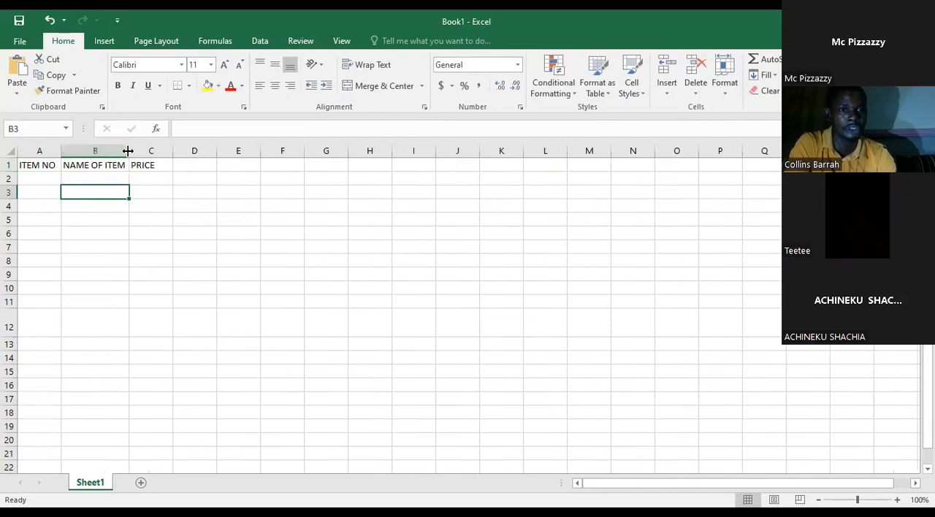
drag(127, 151, 260, 151)
drag(58, 151, 85, 150)
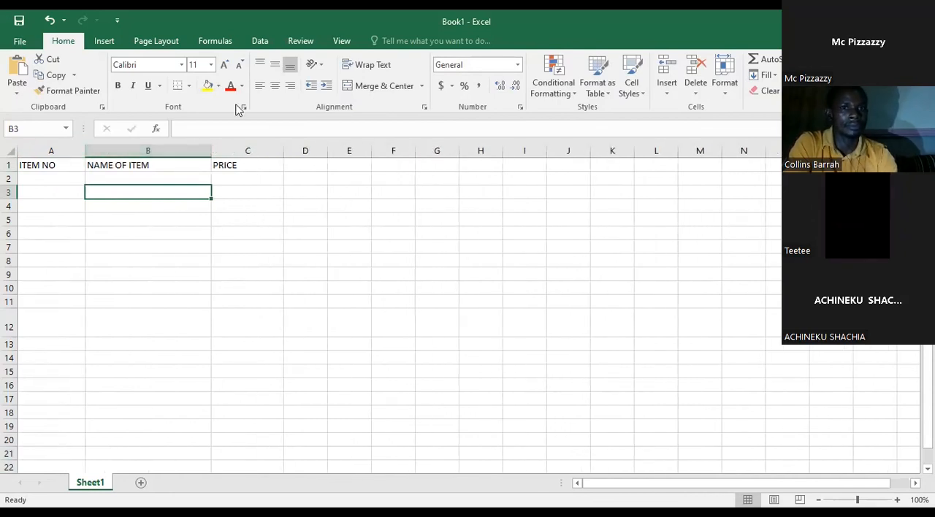
Step: Number the items 1 to 5 down the ITEM NO column in cells A2 to A6
click(51, 179)
text(1)
key(Return)
text(2)
key(Return)
text(3)
key(Return)
text(4)
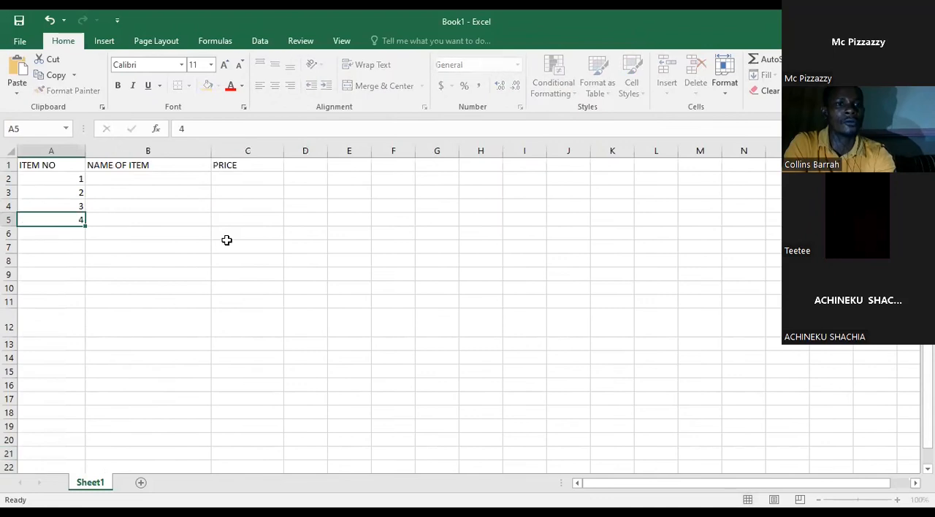
key(Return)
text(5)
key(Return)
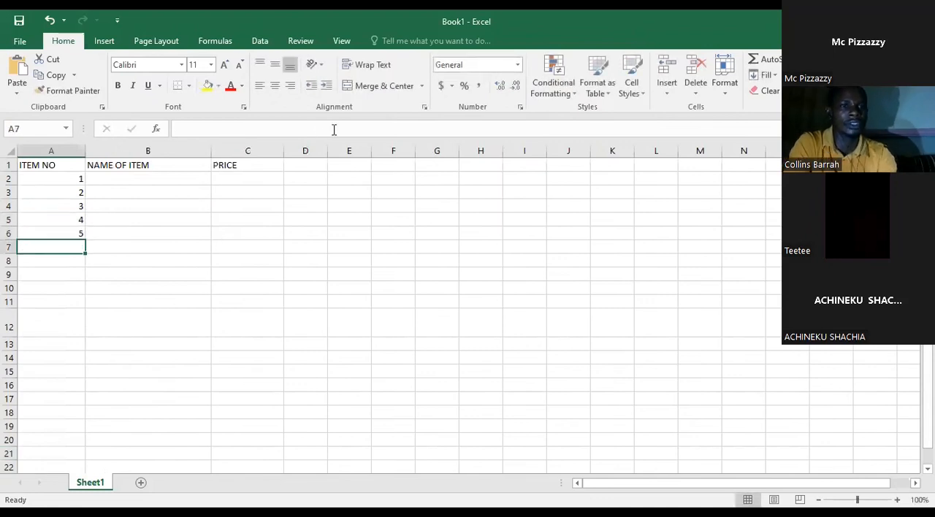
Step: Fill in item 1 with the name "gear oil" and a price of 500
click(184, 179)
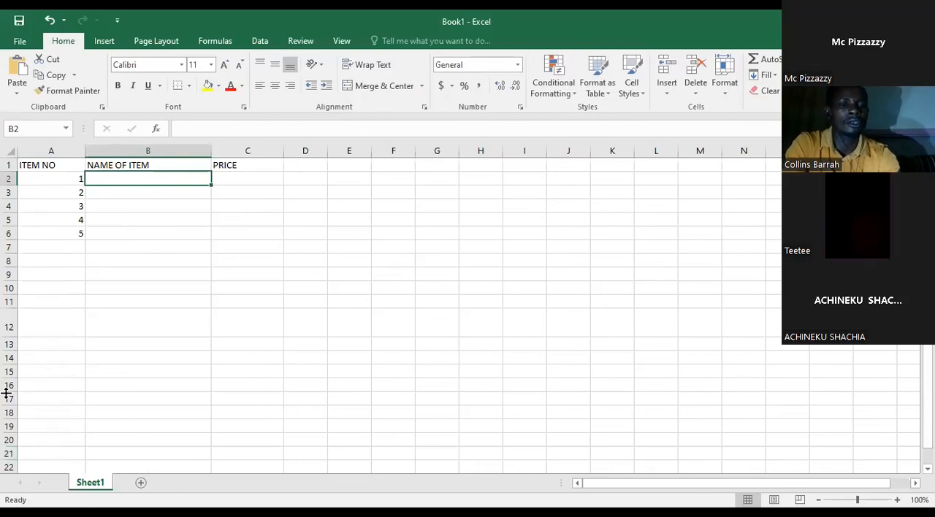
text(geral oi)
key(BackSpace)
key(BackSpace)
key(BackSpace)
key(BackSpace)
key(BackSpace)
text(a)
key(BackSpace)
key(BackSpace)
text(ar oil\)
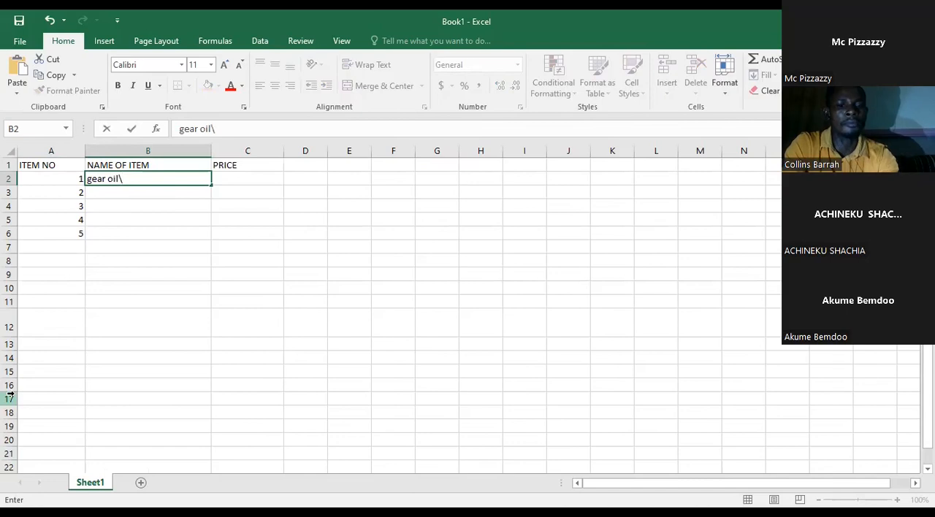
key(Tab)
text(500)
key(Return)
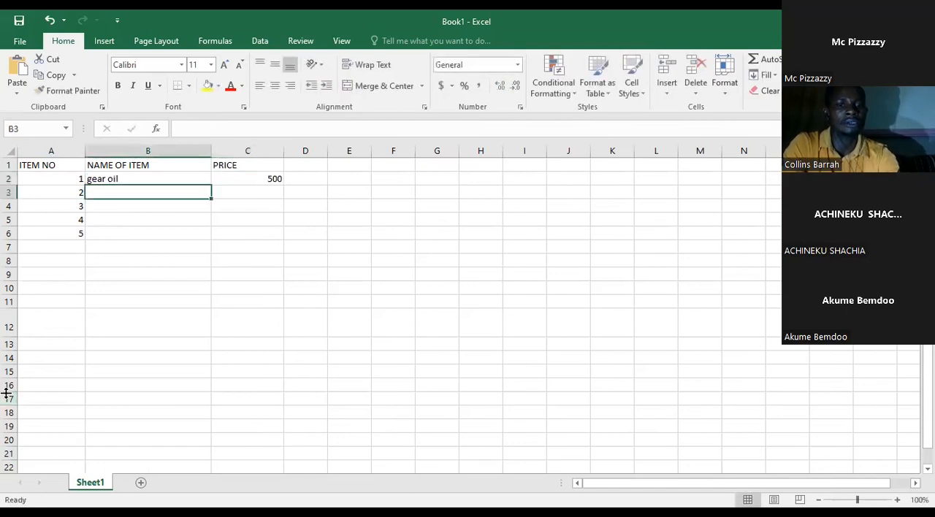
Step: Fill in item 2 with the name "sterring" and a price of 200
text(sterring)
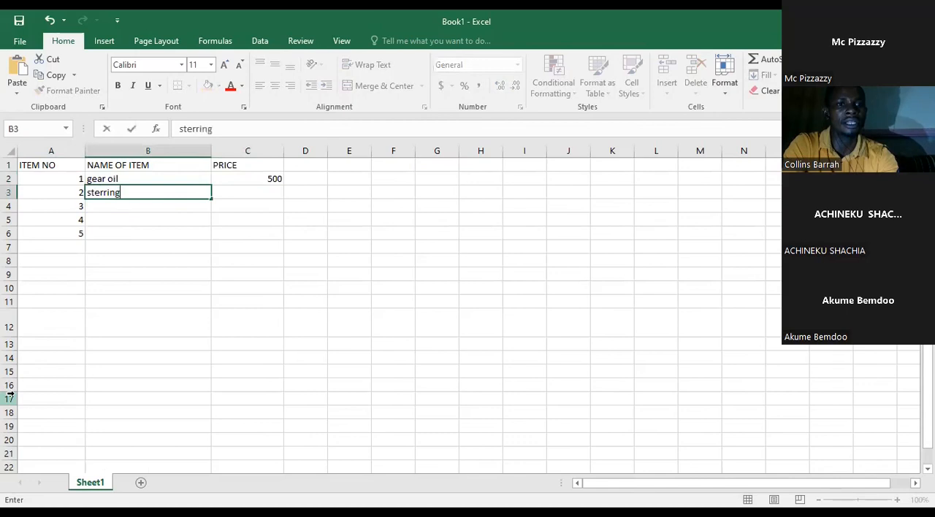
key(Tab)
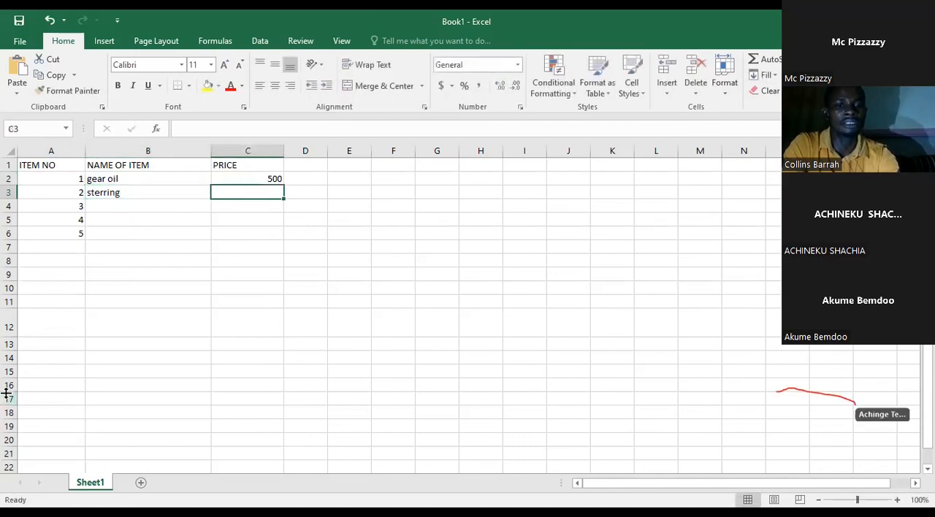
text(200)
key(Return)
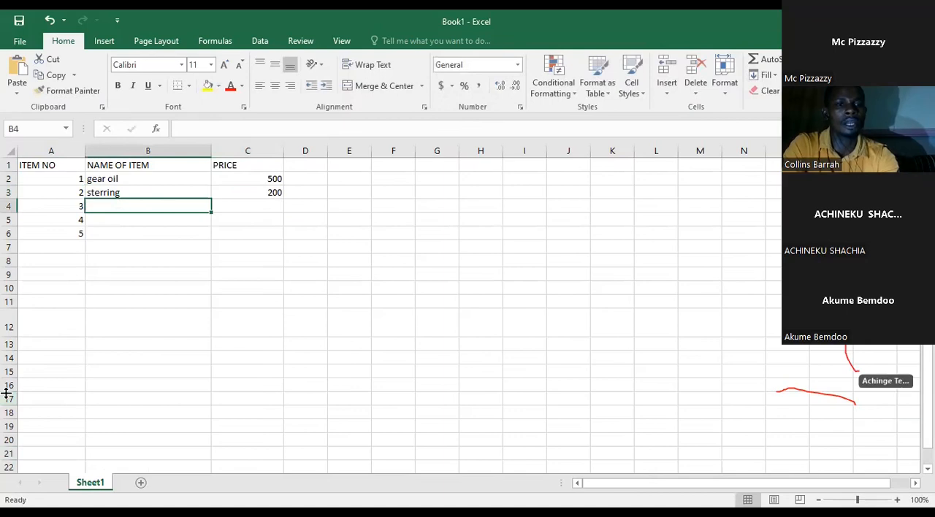
Step: Fill in item 3 with the name "break foot pedal" and a price of 300
text(fooi)
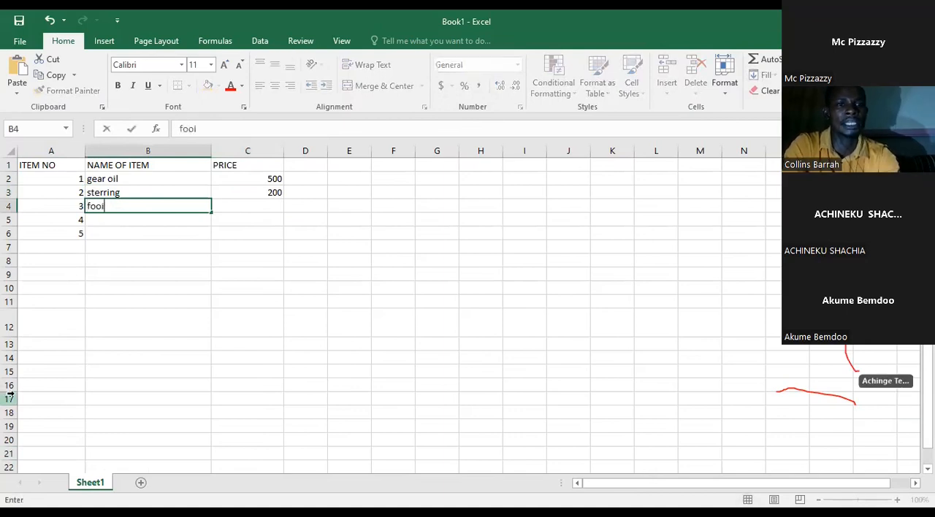
key(BackSpace)
key(BackSpace)
key(BackSpace)
key(BackSpace)
text(br)
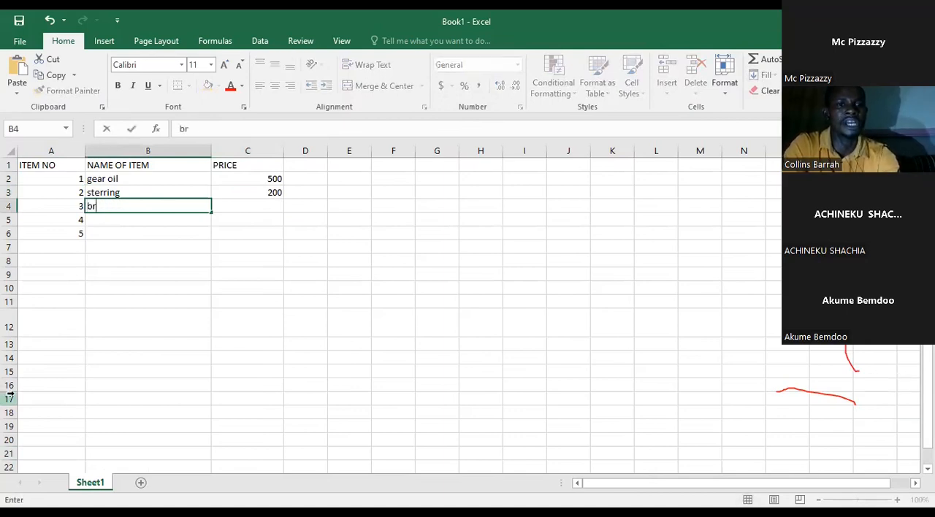
text(eak foot pedal)
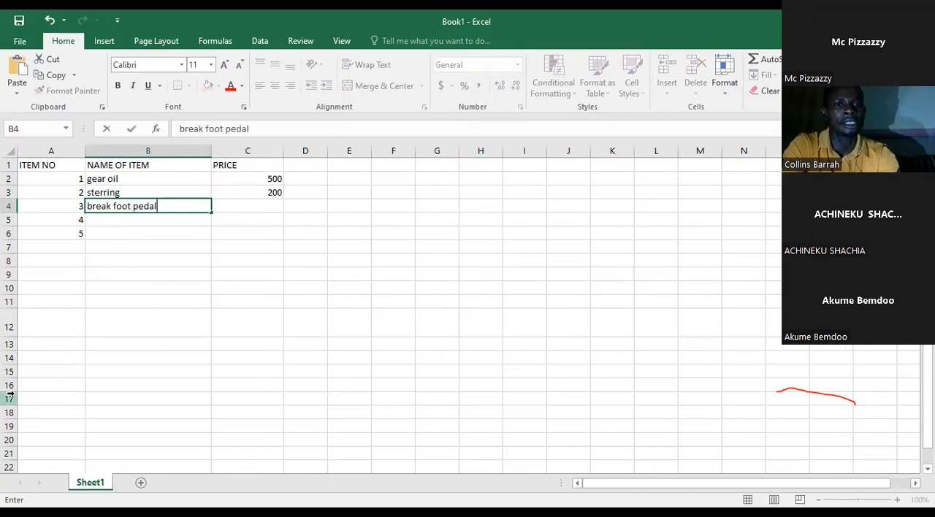
key(Tab)
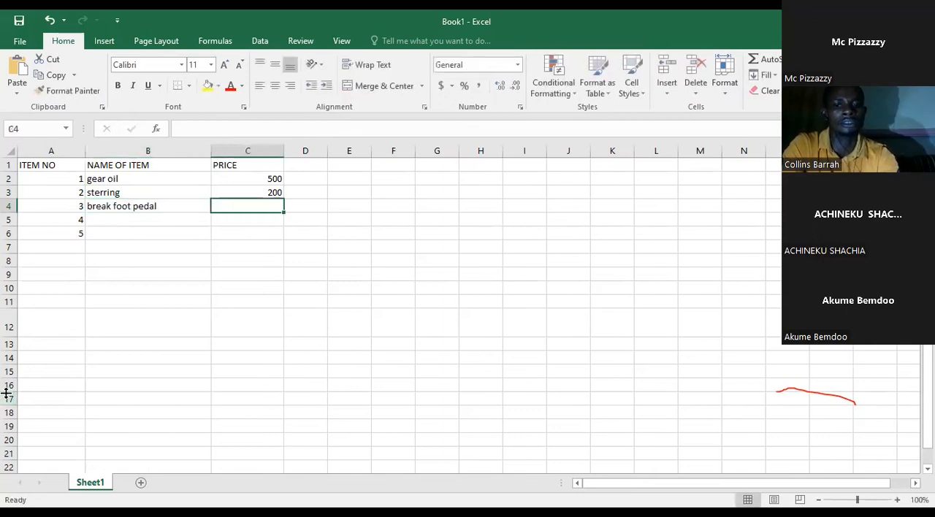
text(300)
key(Return)
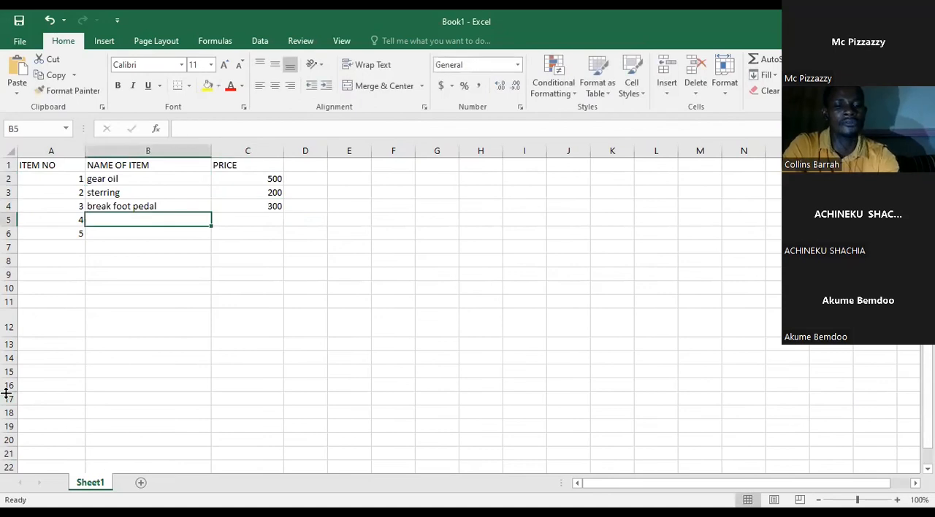
Step: Fill in item 4 with the name "Clutch" and a price of 200
text(Clutch)
key(Tab)
text(200)
key(Return)
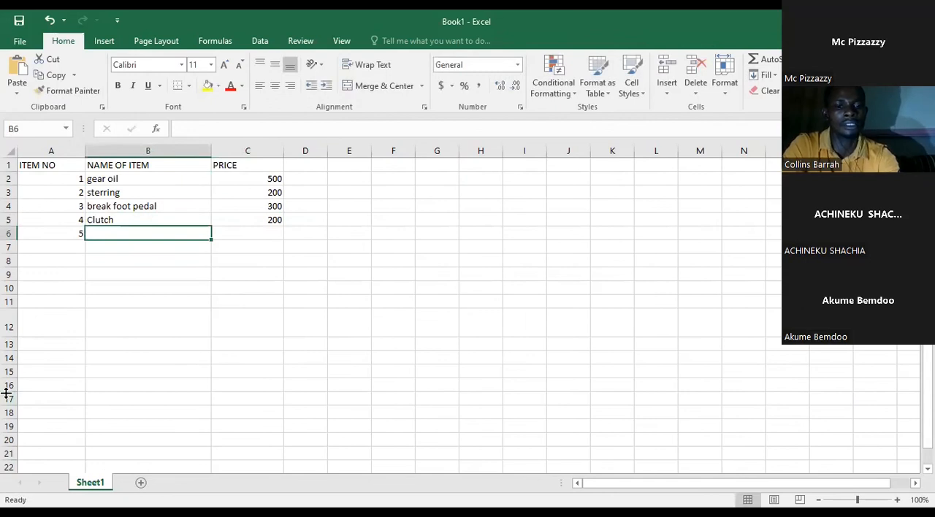
Step: Fill in item 5 with the name "Gear" and a price of 1000
text(Gear)
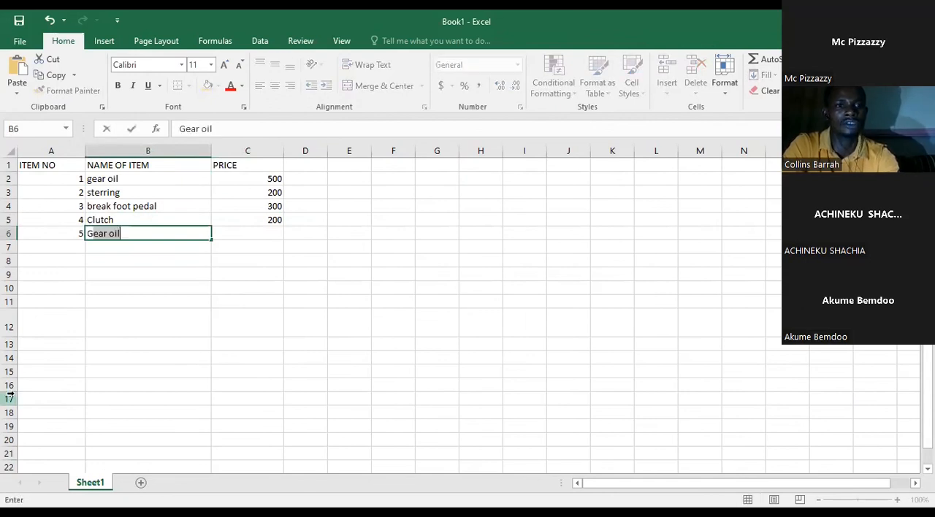
key(BackSpace)
key(Tab)
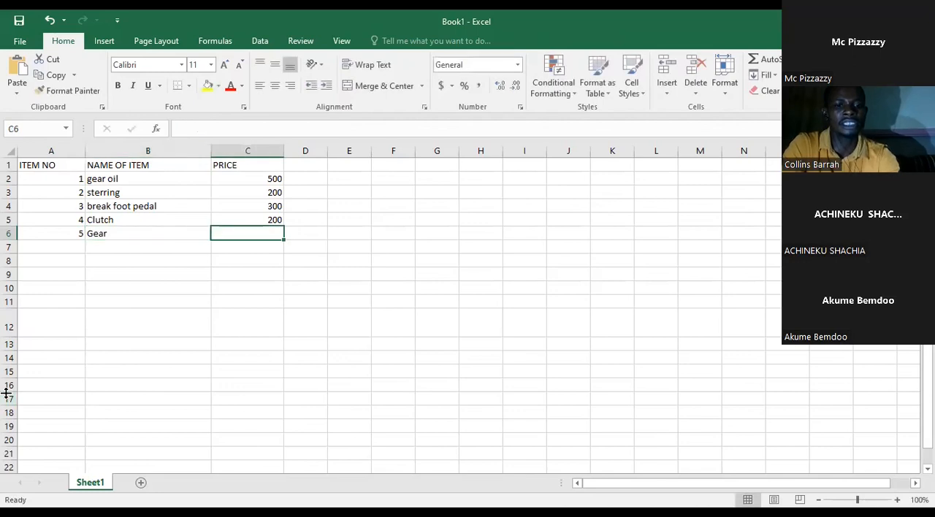
text(1000)
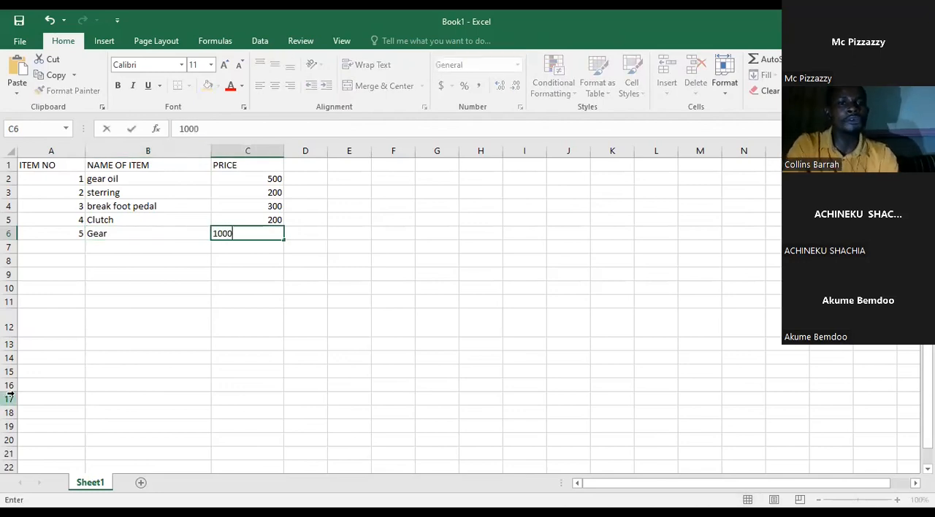
click(220, 308)
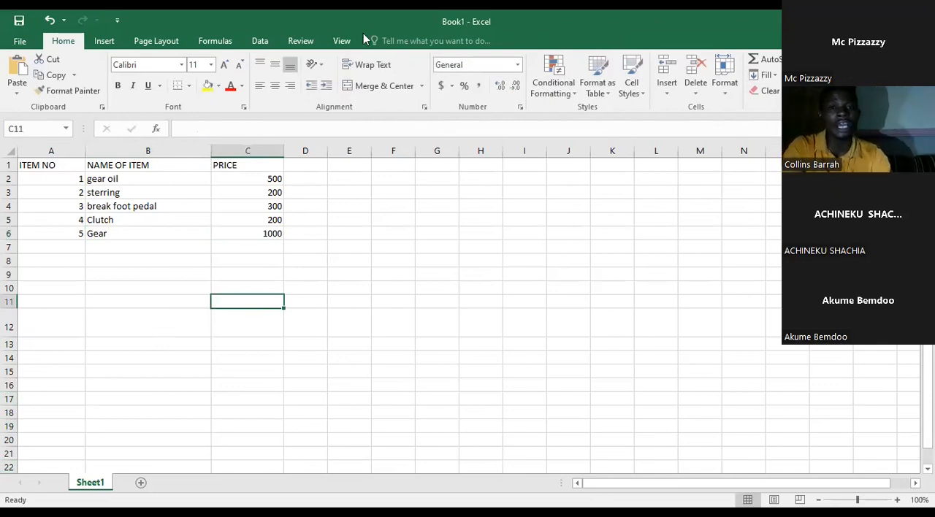
click(341, 219)
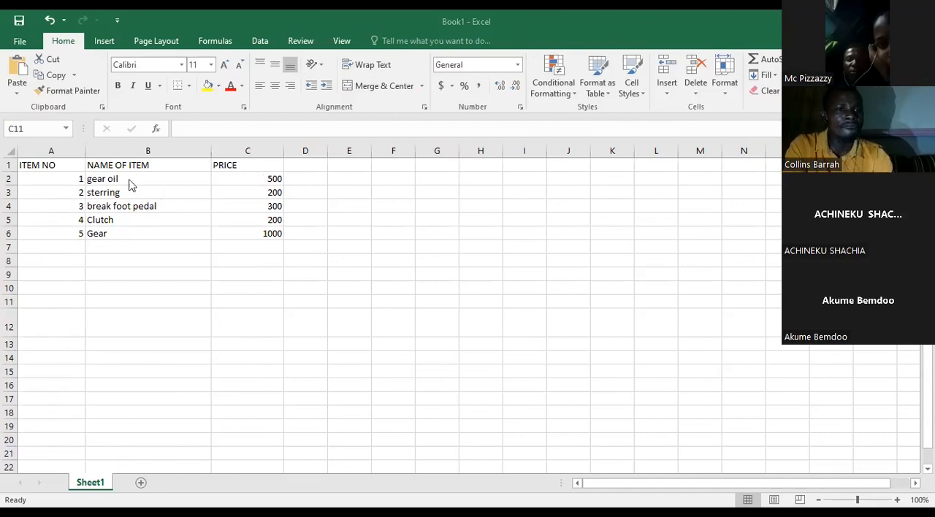
click(70, 182)
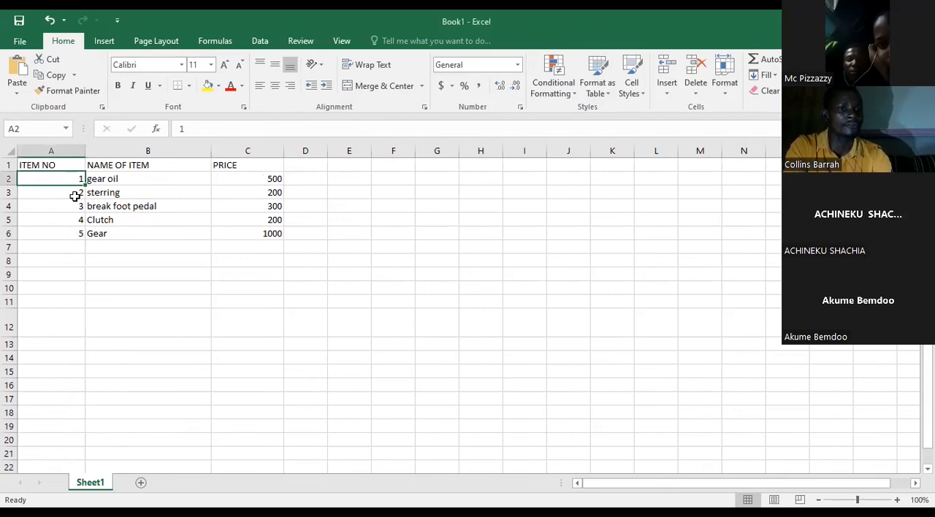
click(76, 193)
click(76, 219)
click(76, 234)
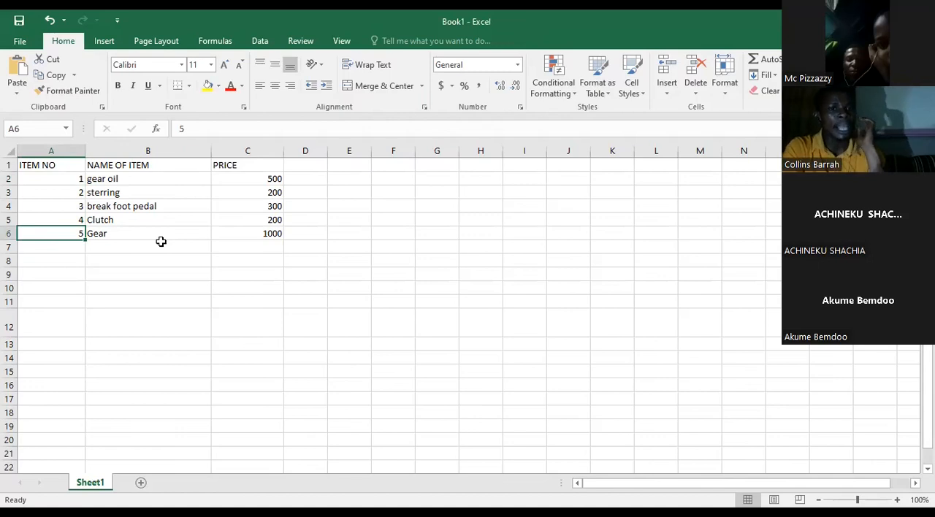
Step: Format the prices in C2 to C6 with the dollar Accounting number format
click(265, 179)
drag(269, 229, 272, 232)
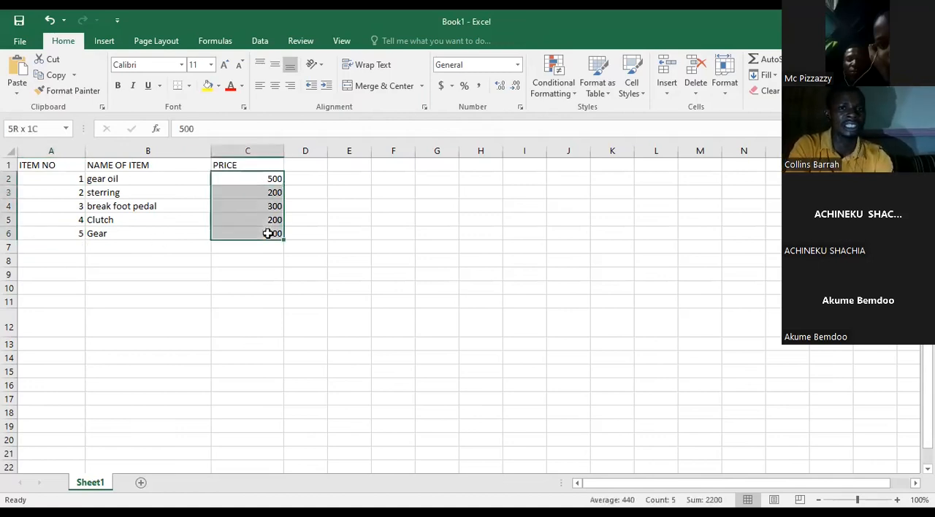
click(442, 87)
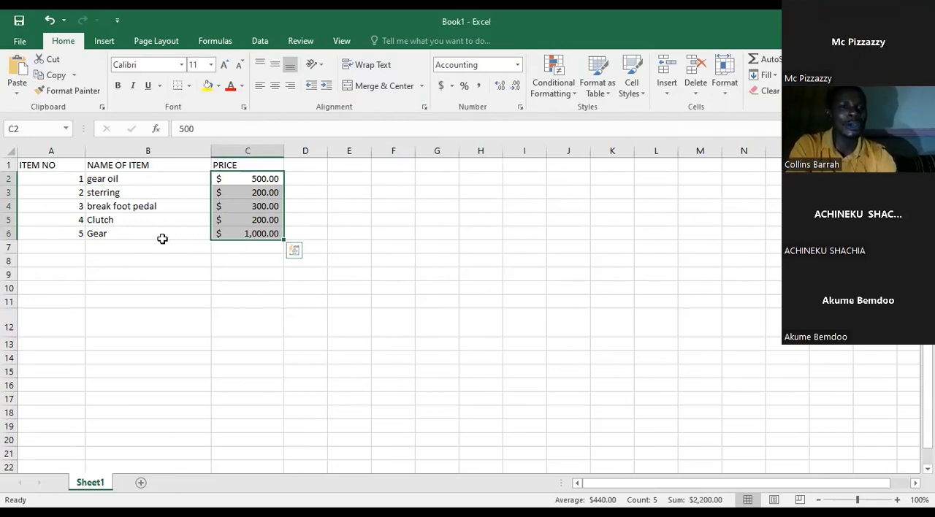
click(245, 234)
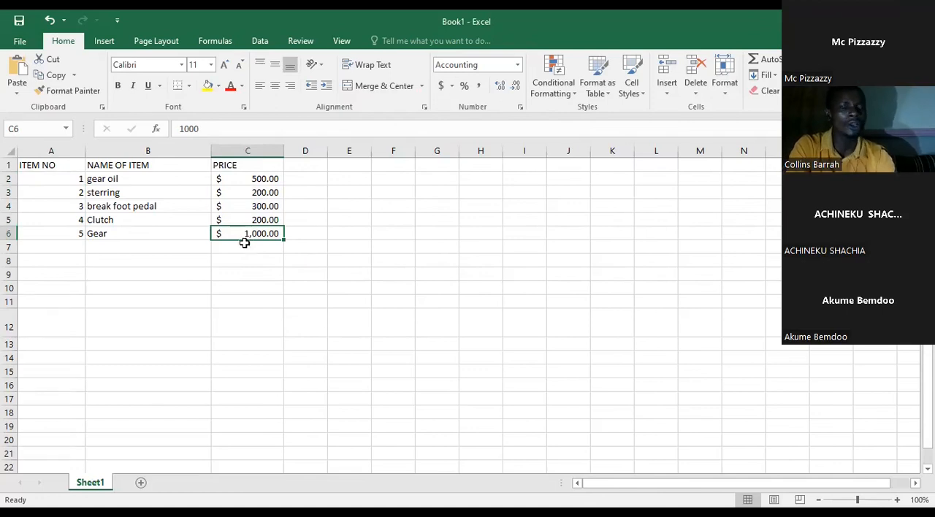
Step: Enter the label "Item" in cell E10, outside the price table
click(339, 289)
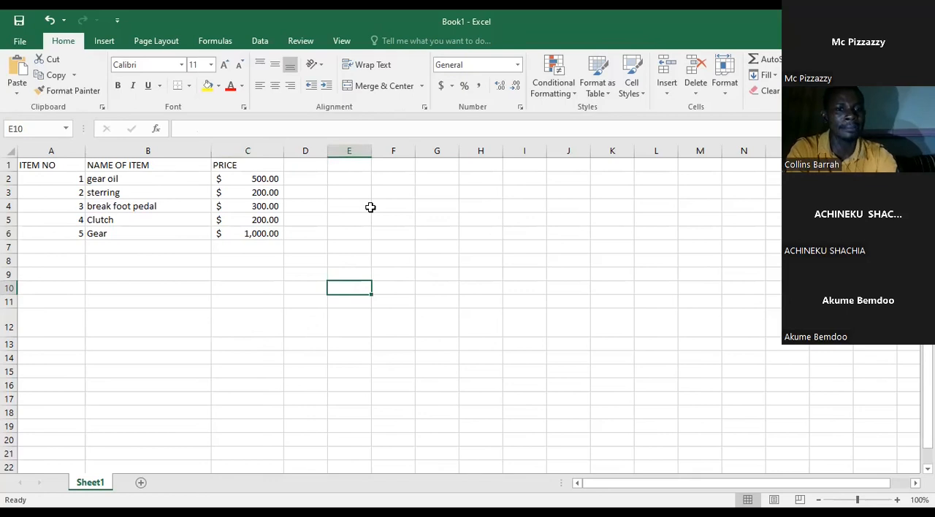
text(Itme)
key(BackSpace)
key(BackSpace)
key(BackSpace)
text(tem)
key(Tab)
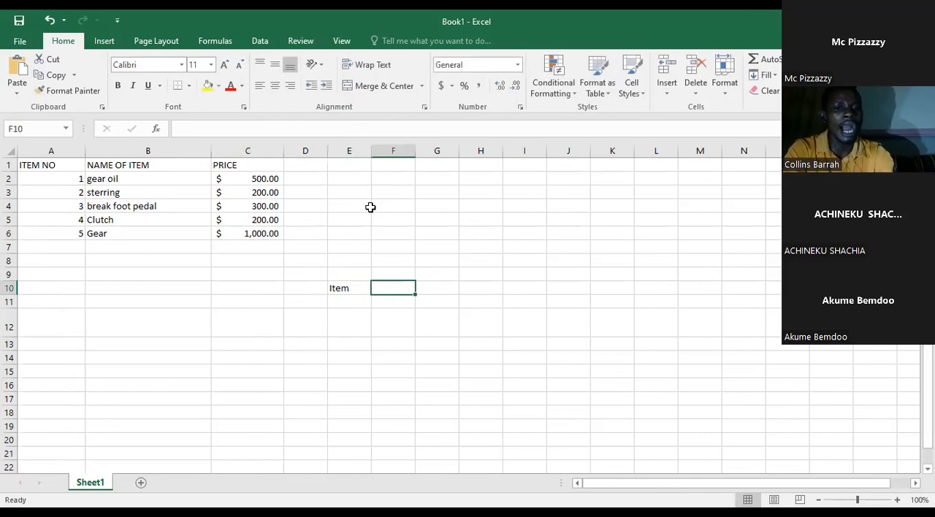
Step: Enter the label "Price" in cell F10, beside the "Item" label
text(Price)
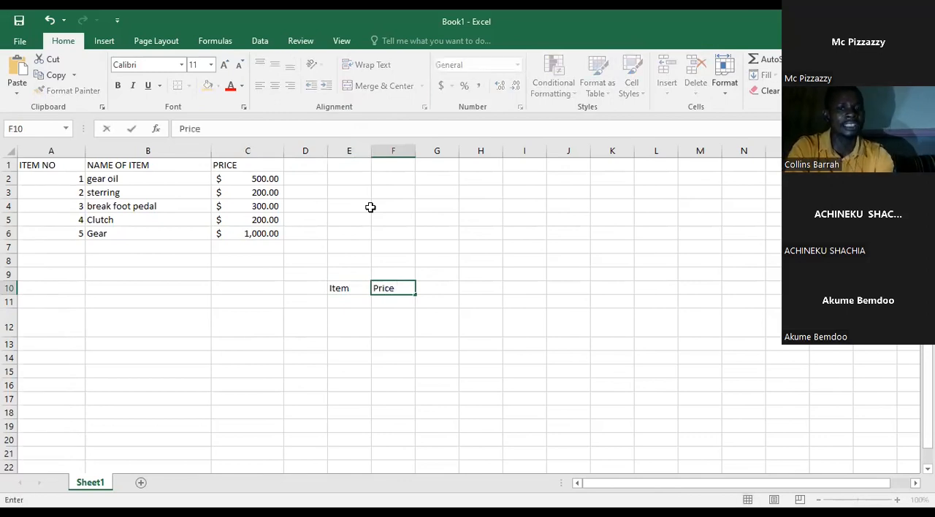
click(351, 300)
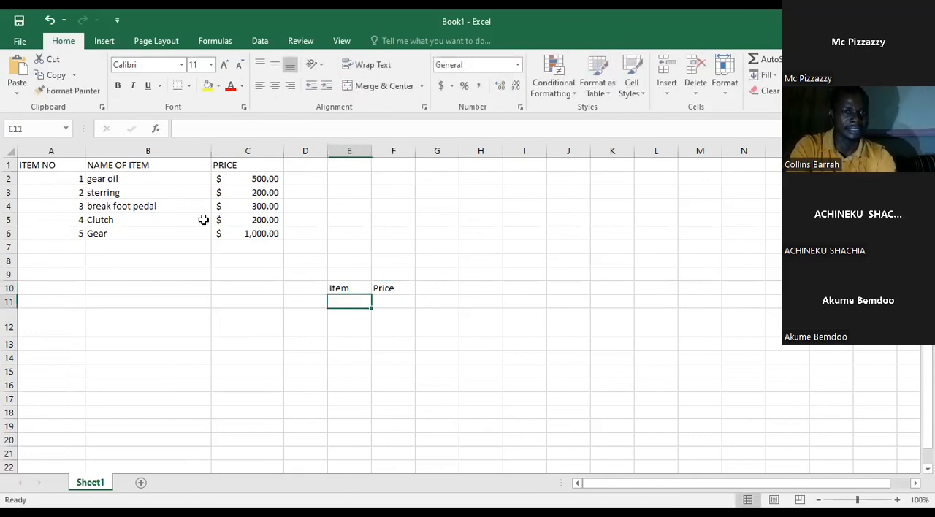
Step: Set the worksheet magnification to a custom zoom of 150%
click(340, 41)
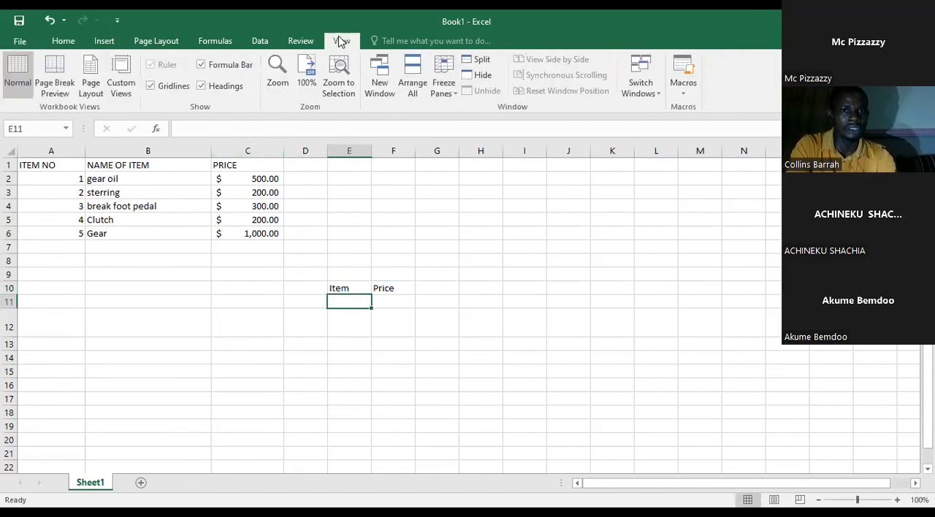
click(282, 86)
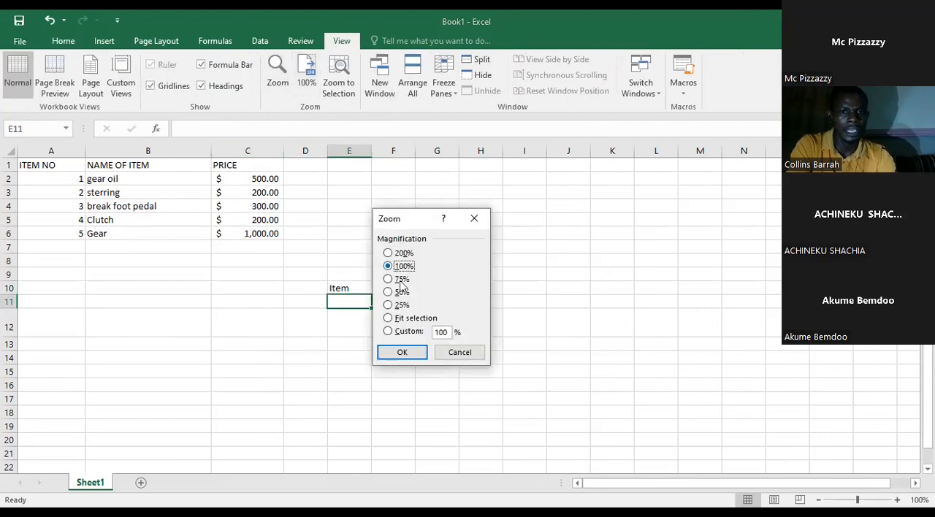
click(440, 332)
text(150)
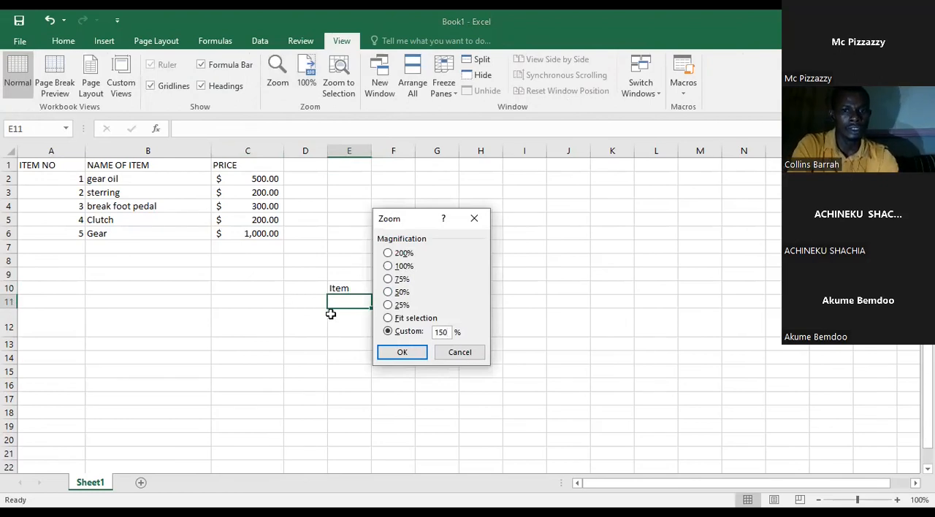
key(Return)
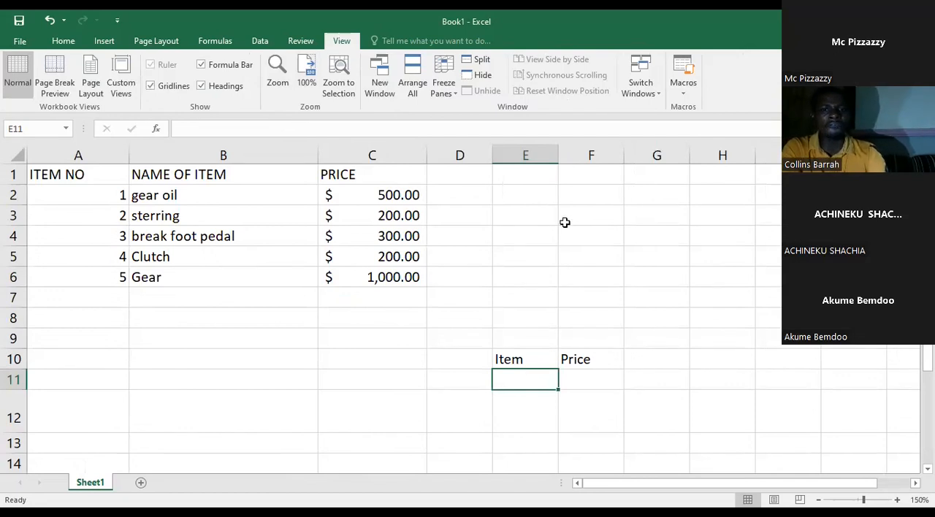
Step: Widen column E slightly and enter item number 2 in cell E11 under the "Item" label
drag(553, 152, 576, 152)
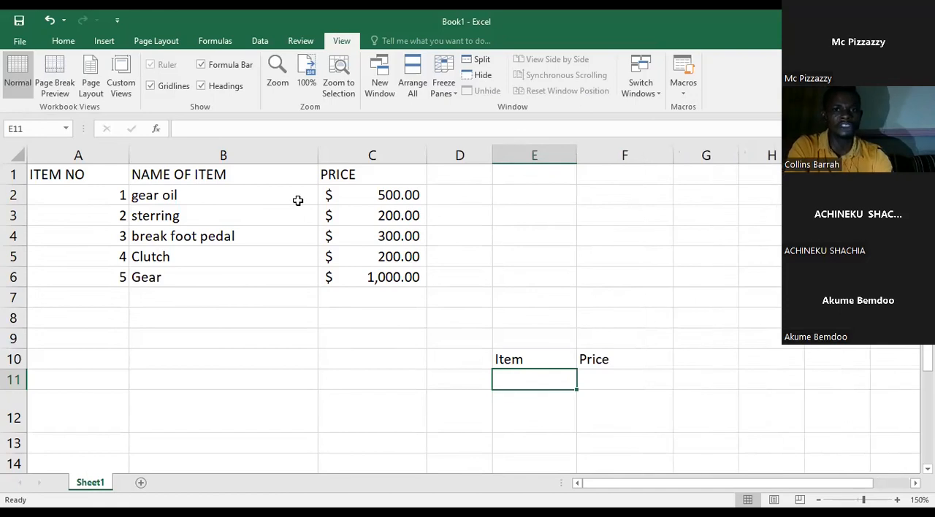
click(531, 388)
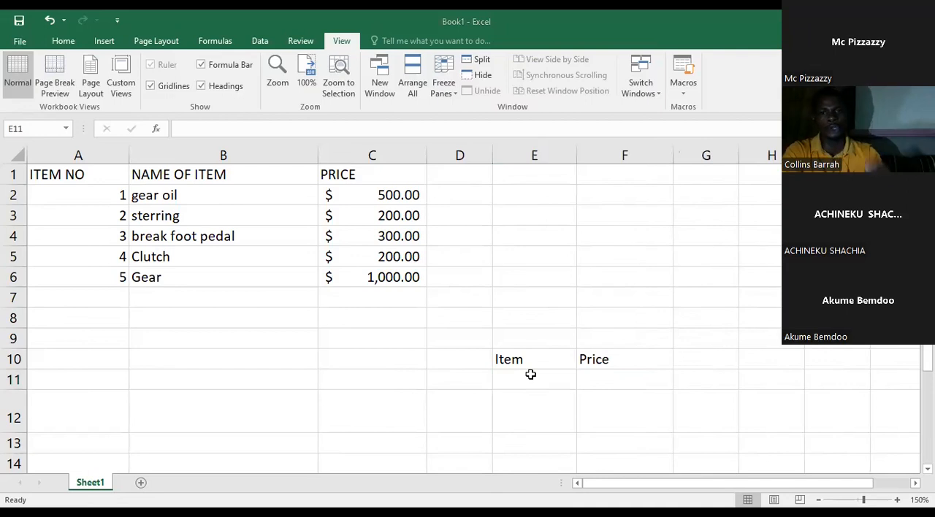
click(531, 374)
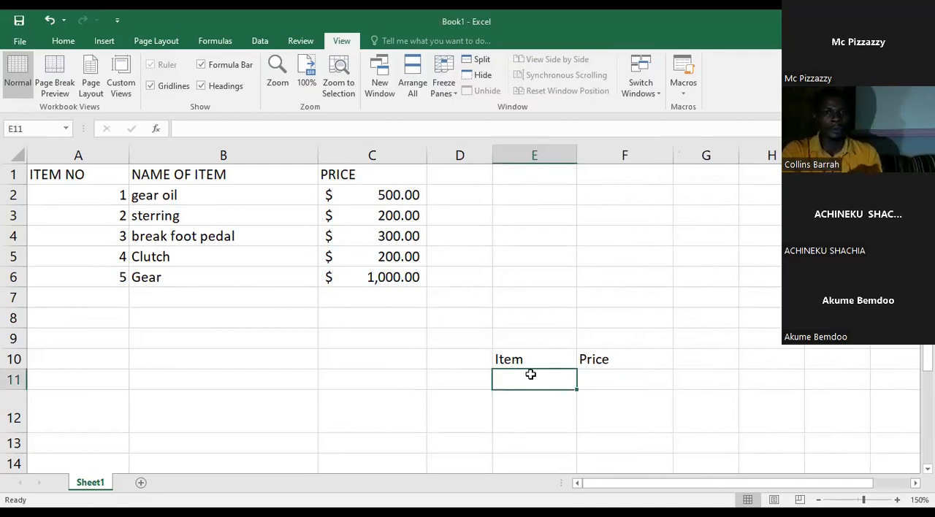
text(2)
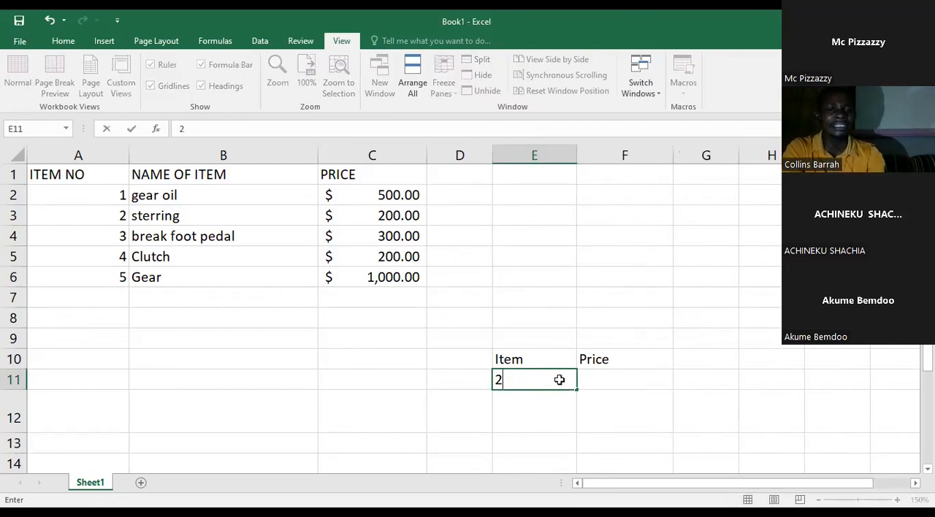
key(Return)
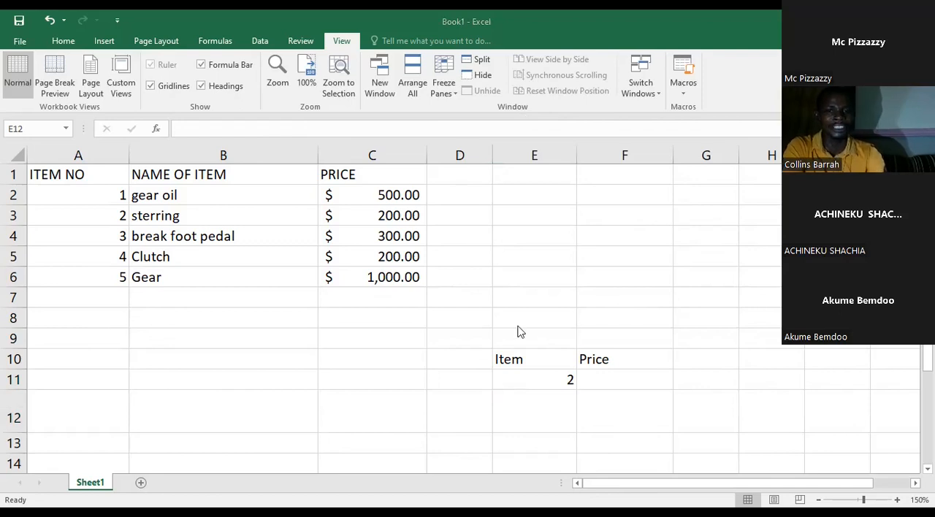
Step: Begin a VLOOKUP formula in cell F11 with E11 as the lookup value
click(599, 375)
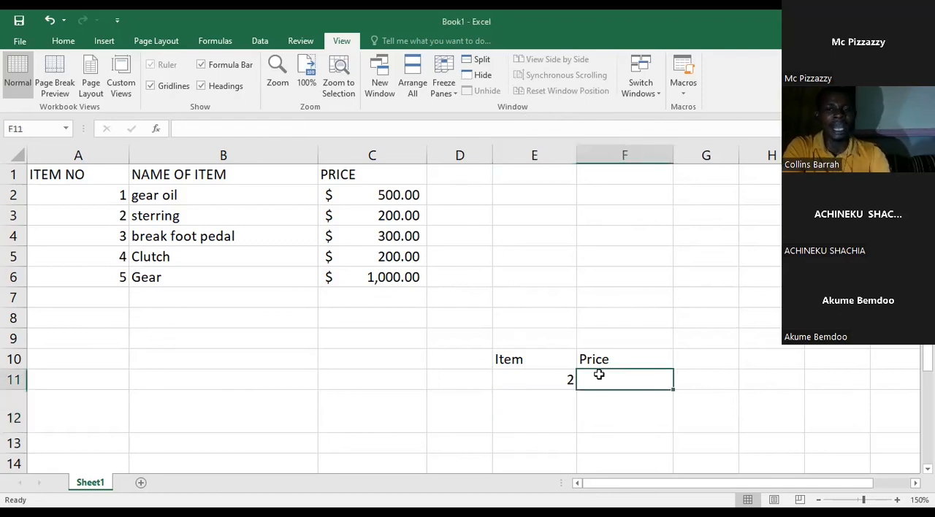
text(=)
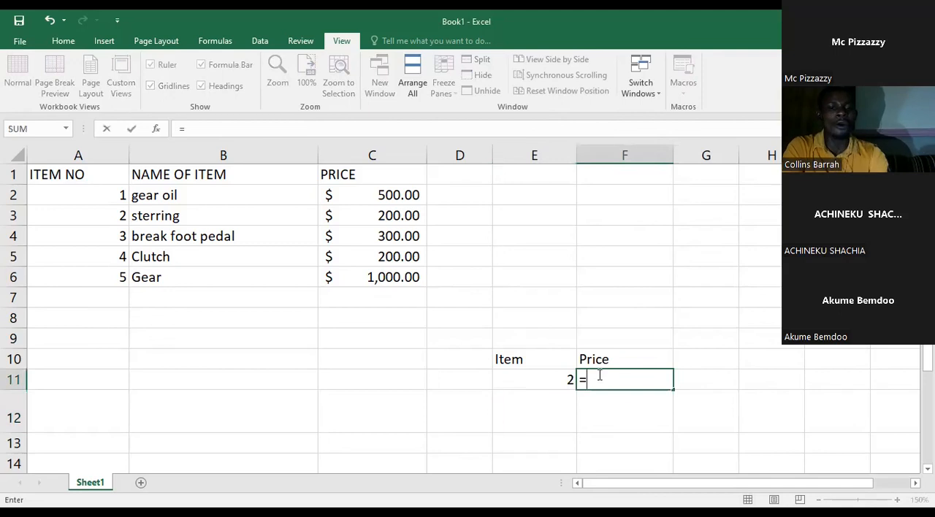
text(v)
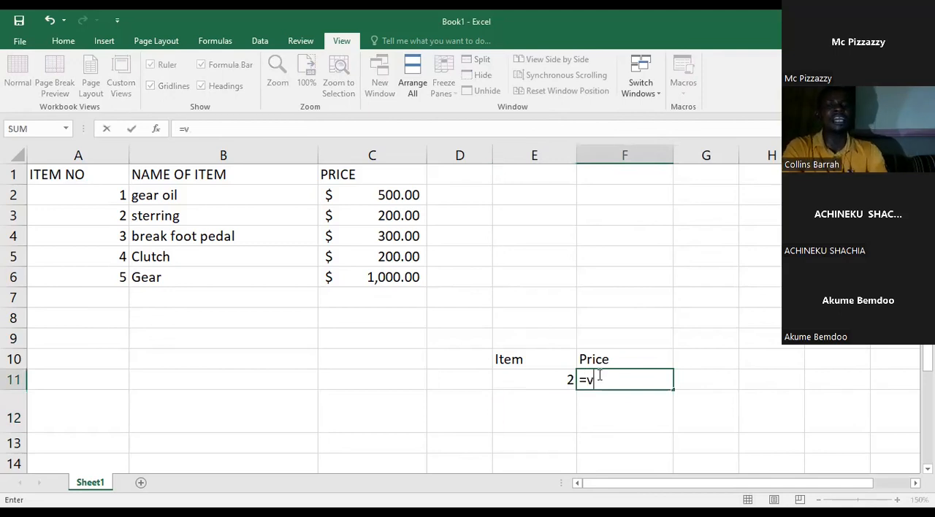
text(l)
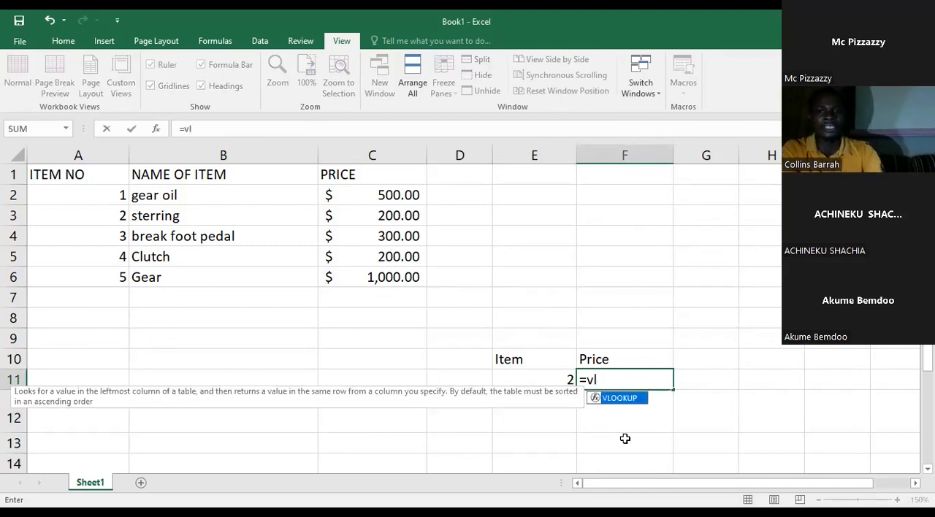
double_click(618, 399)
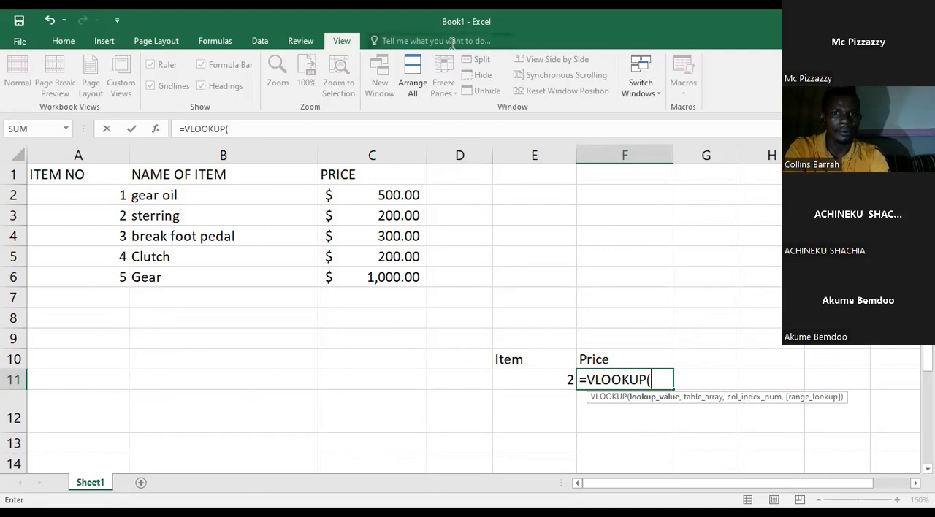
click(655, 380)
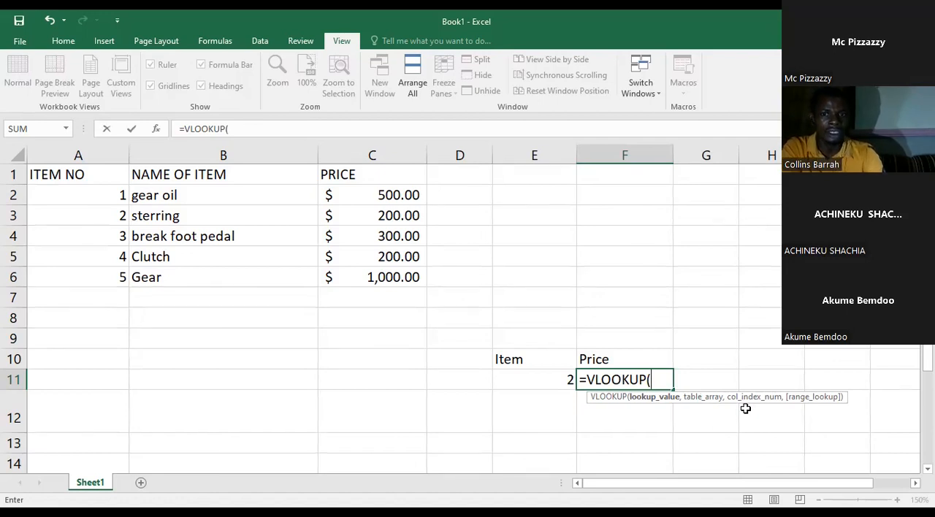
click(654, 374)
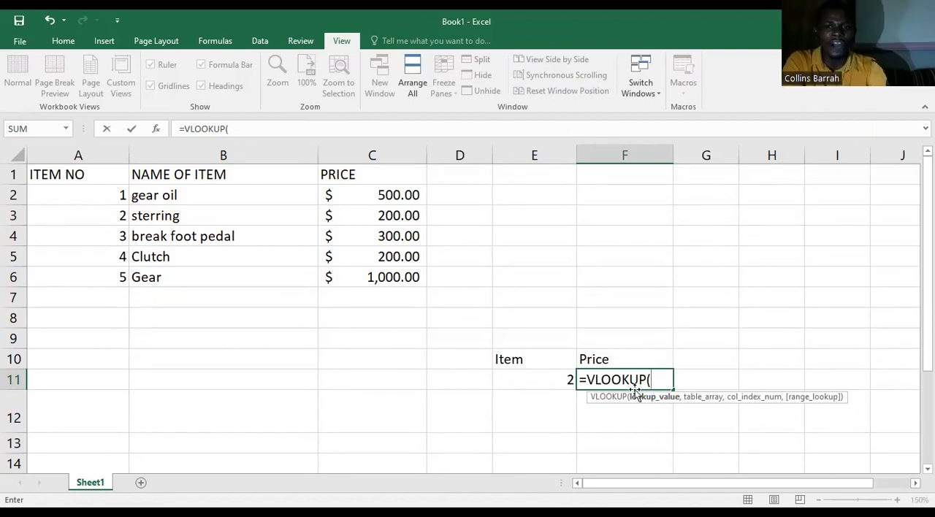
click(557, 379)
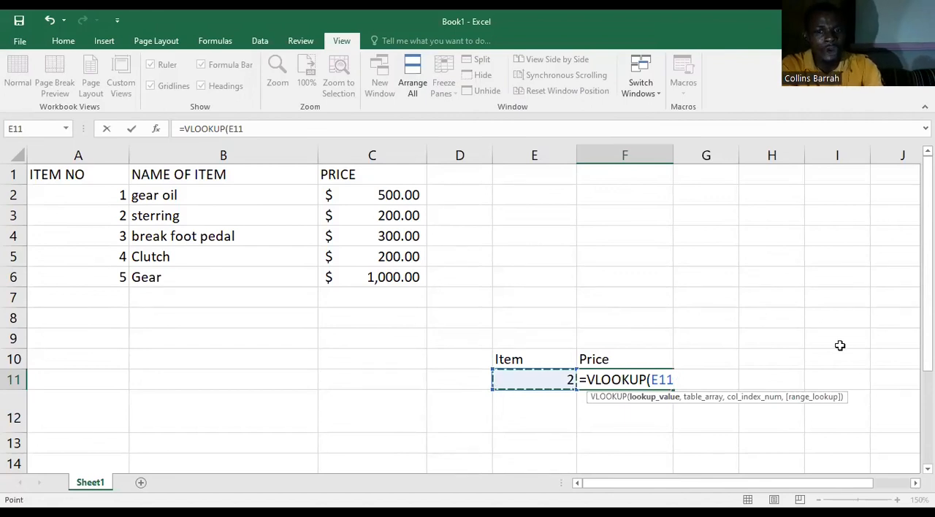
text(,)
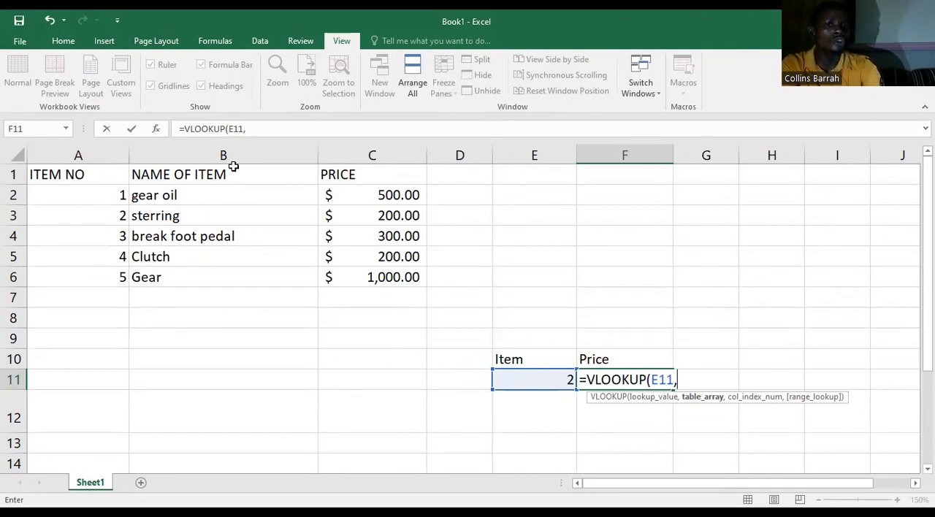
Step: Enter a1:c6 as the table array of the VLOOKUP formula in F11
click(403, 170)
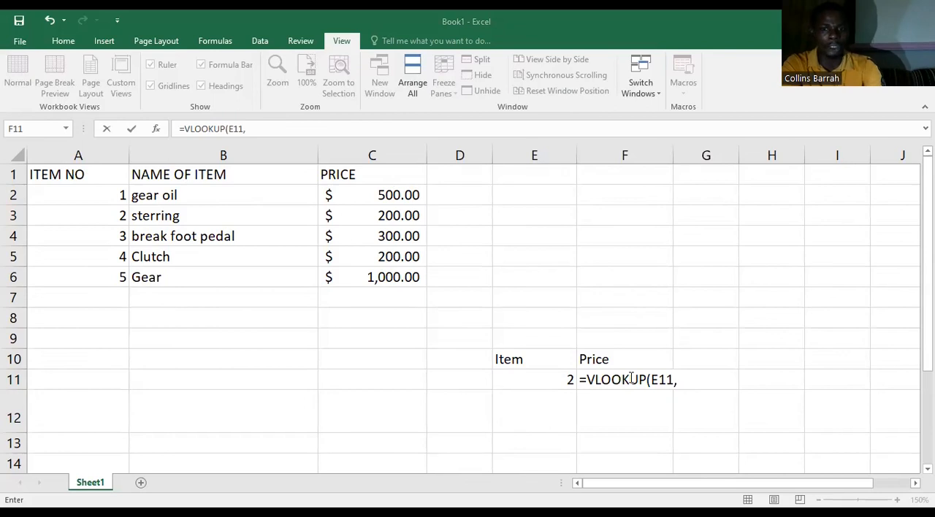
click(690, 378)
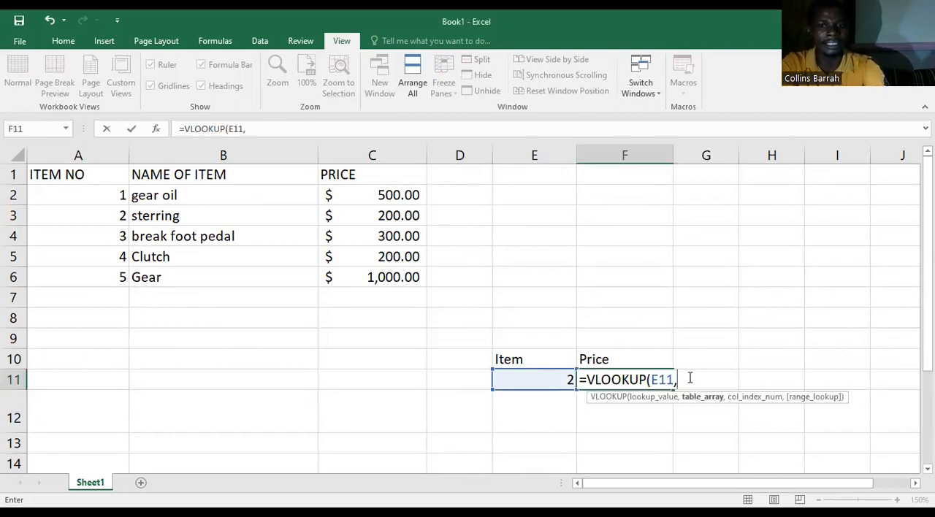
text(a1)
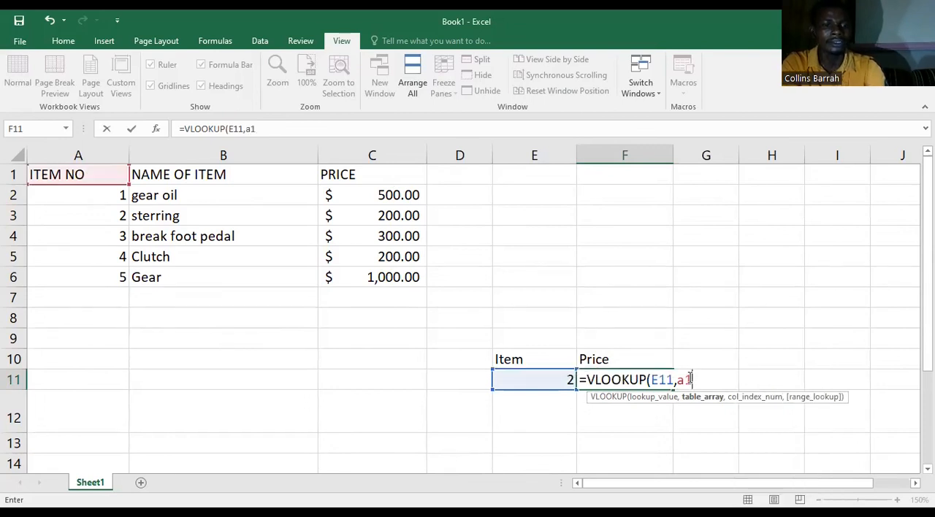
text(:)
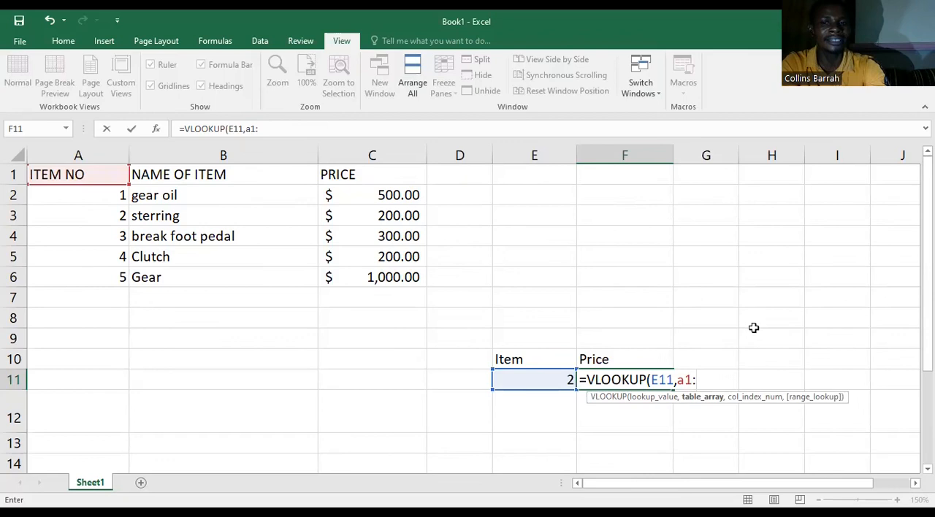
text(c6)
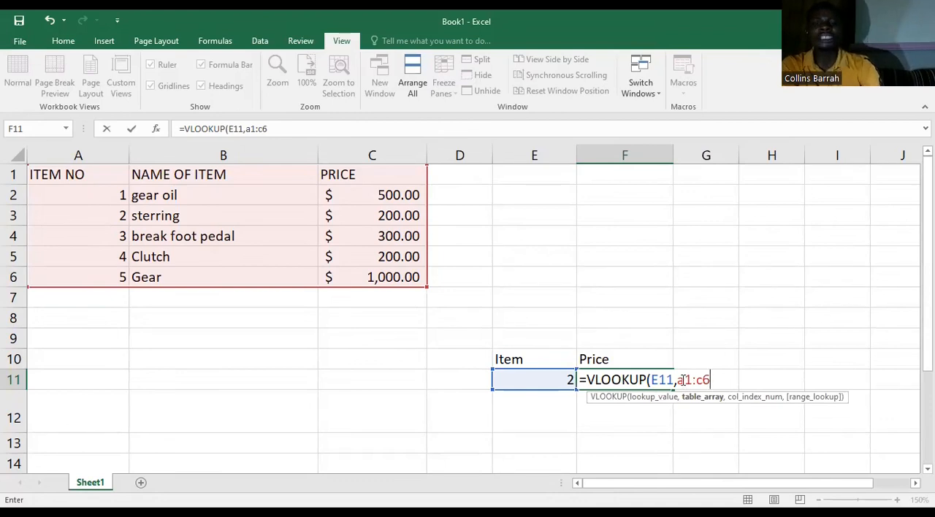
Step: Make the table array in the F11 formula an absolute reference, $a$1:$c$6
click(679, 380)
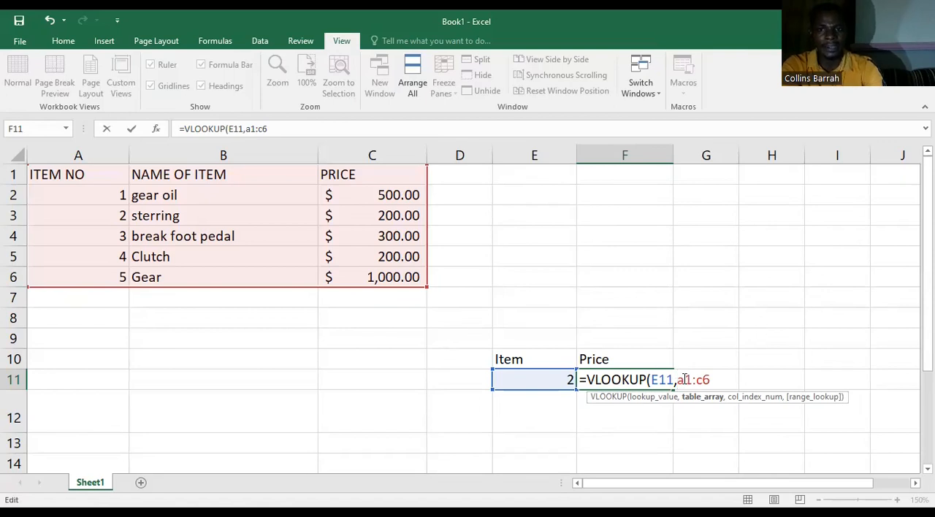
text($)
key(Right)
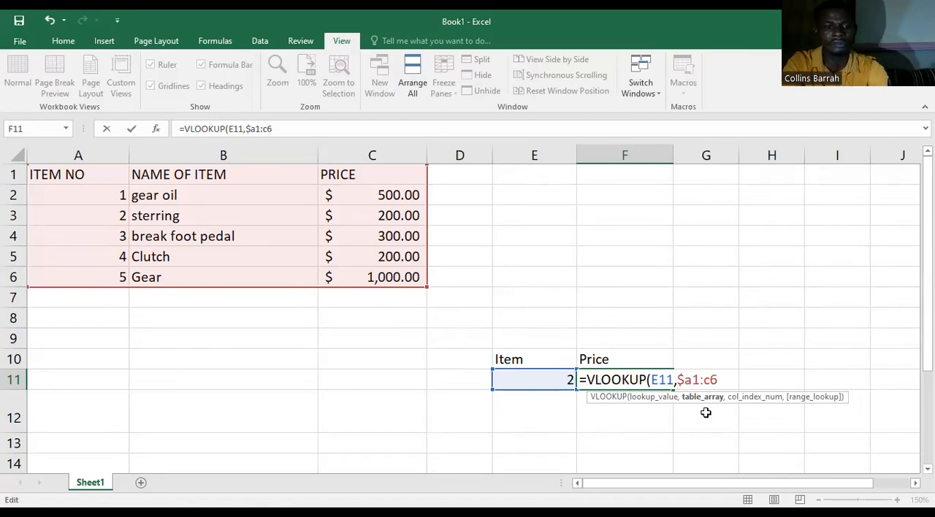
text($)
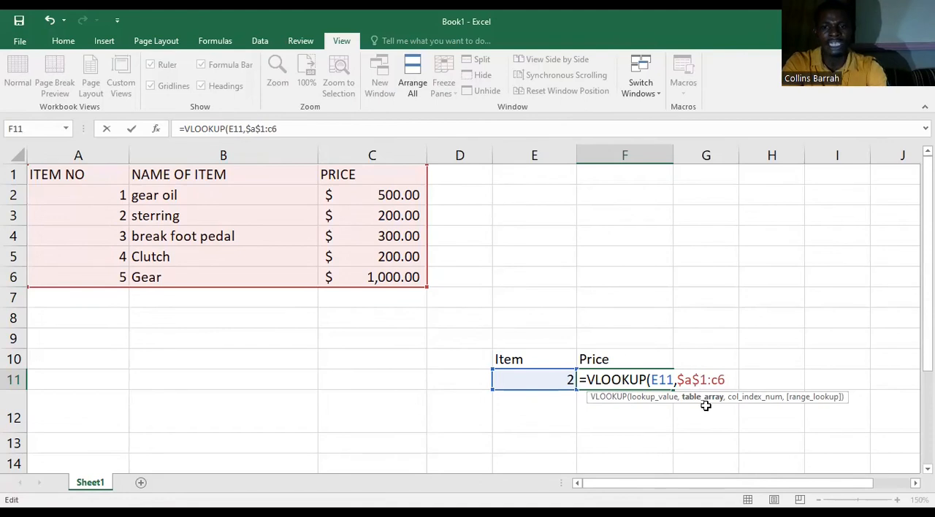
key(Right)
key(Right)
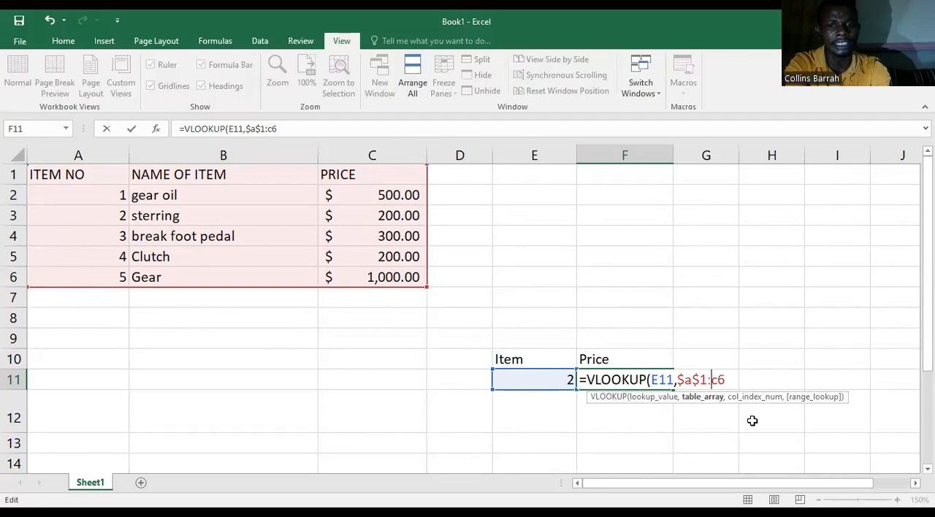
text($)
click(726, 379)
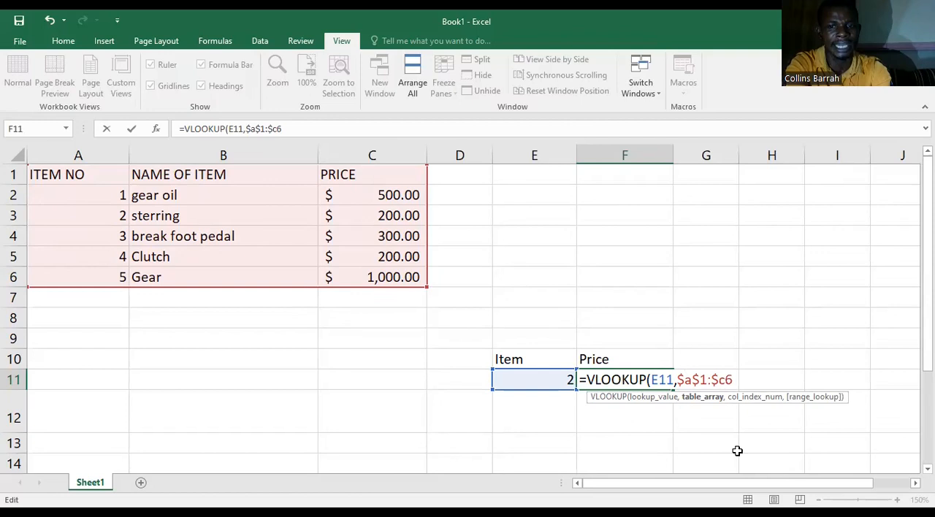
text($)
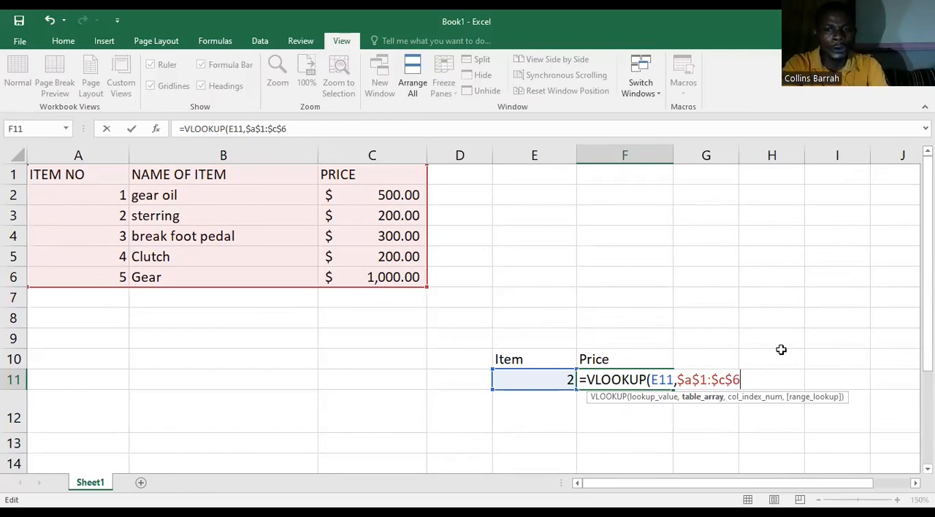
Step: Complete the VLOOKUP formula in F11 with column index 3 and FALSE for an exact match
text(,)
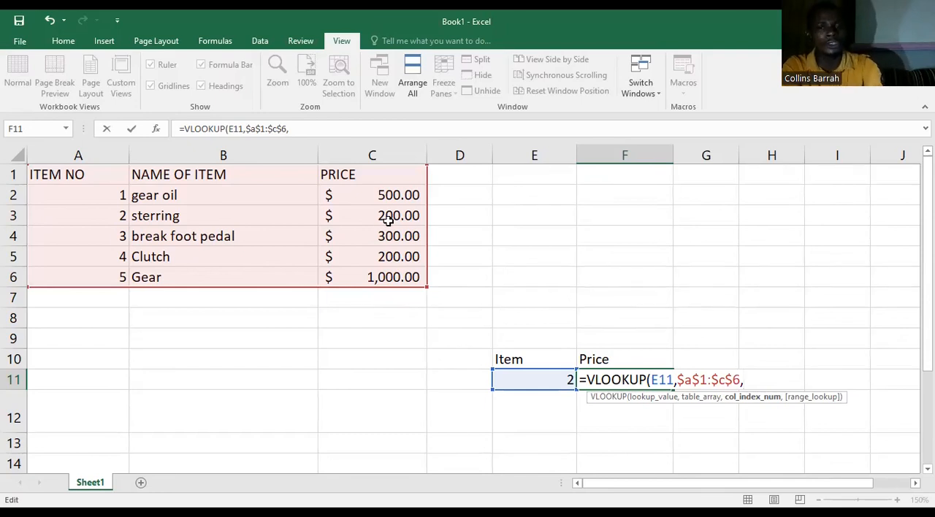
text(3)
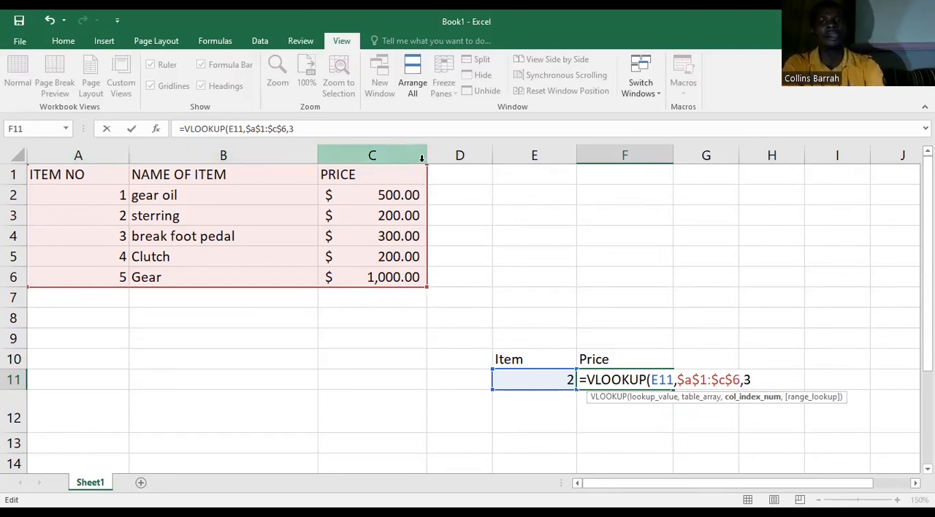
text(,)
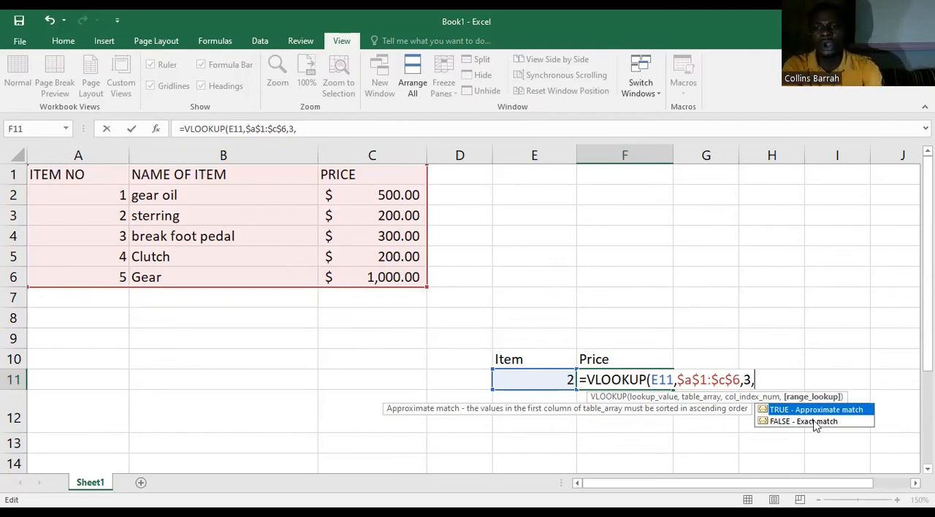
text(FALSE)
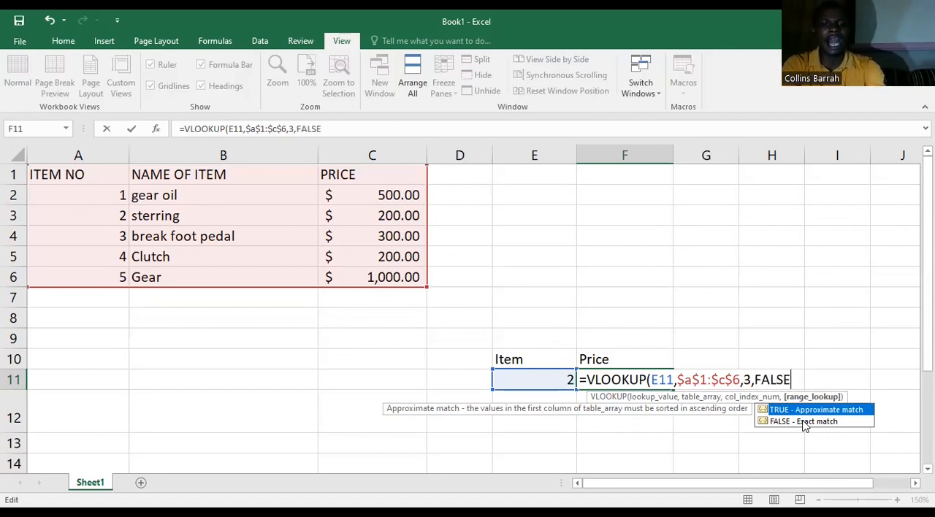
text())
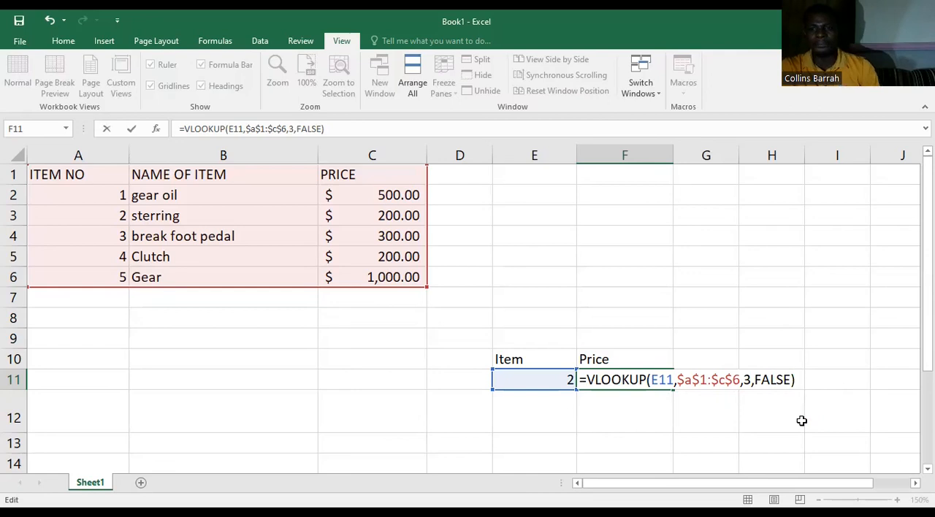
key(Return)
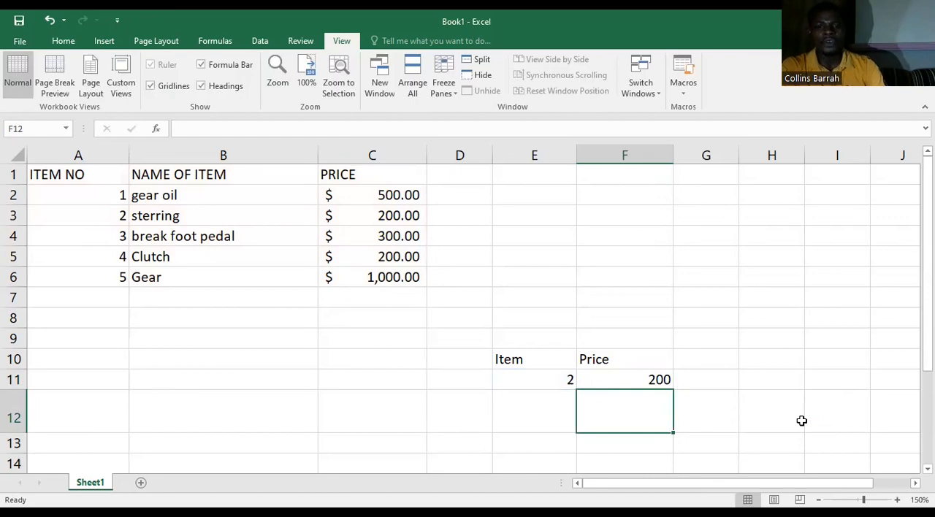
Step: Make the "Item" and "Price" headings in E10:F10 bold
drag(520, 353, 598, 356)
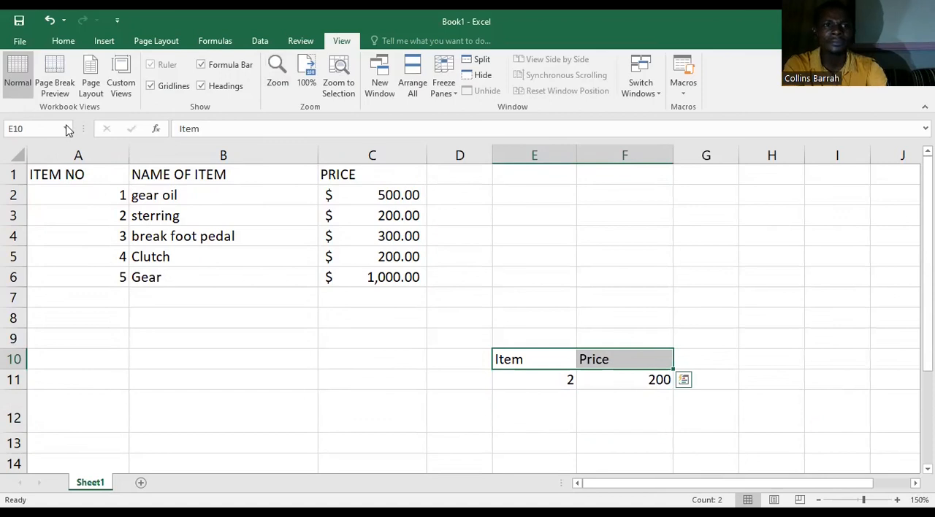
click(63, 41)
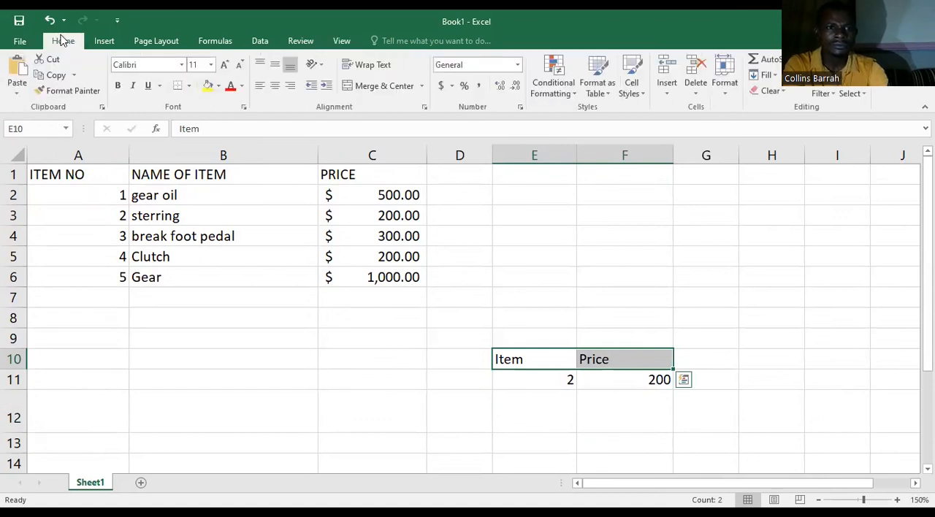
click(117, 85)
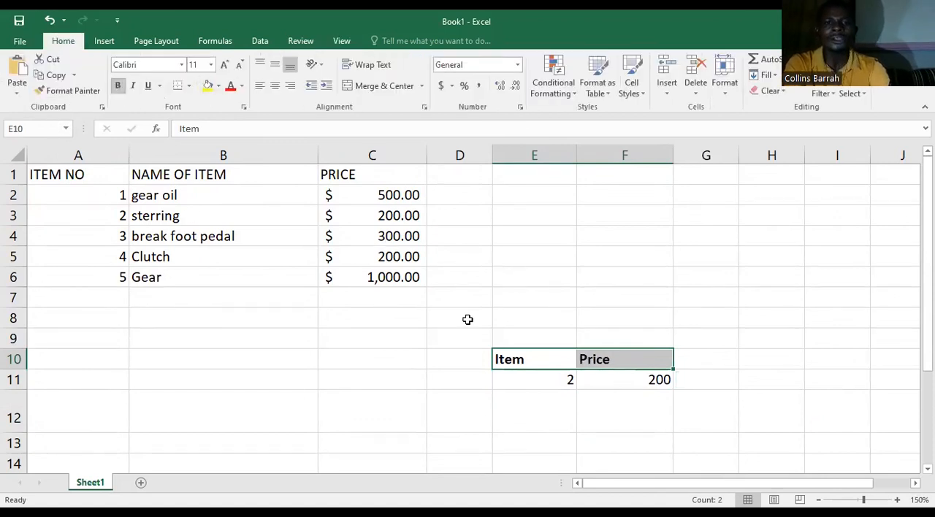
Step: Test the price lookup by changing the item number in cell E11 to 4
click(566, 380)
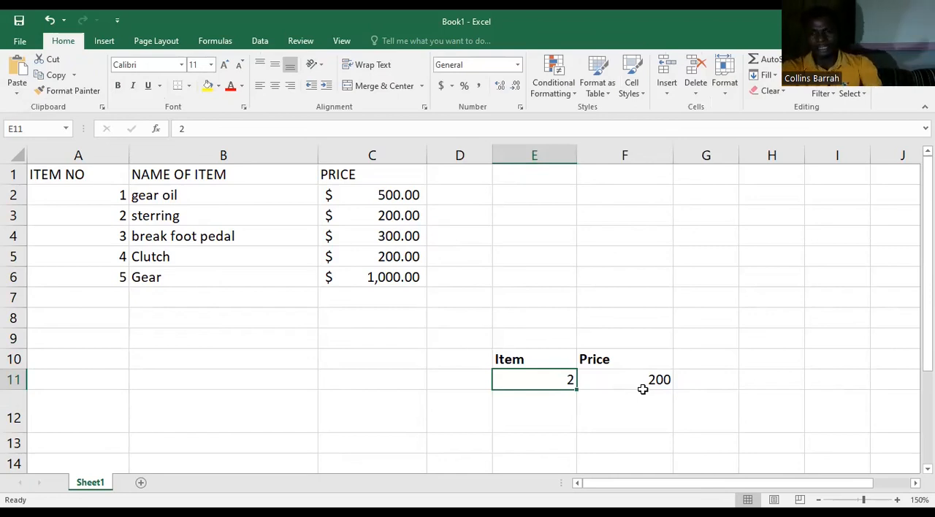
click(643, 390)
click(551, 382)
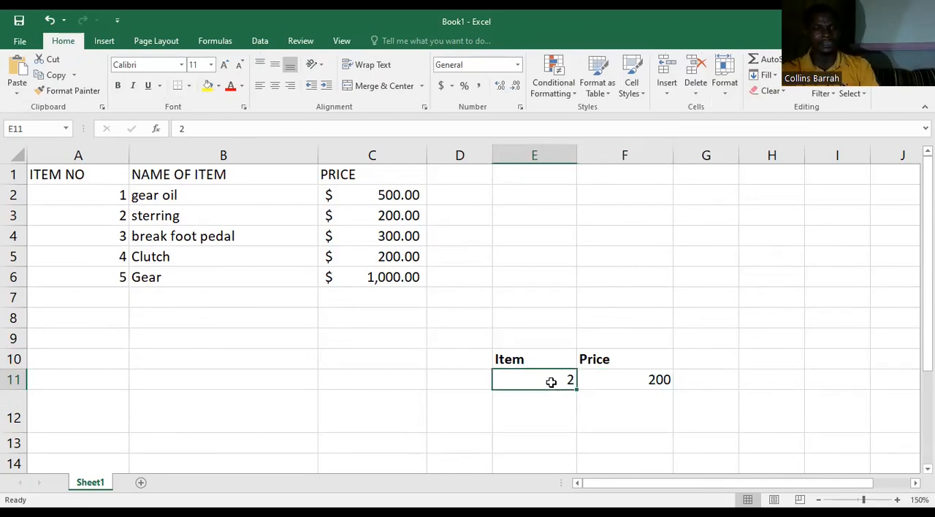
text(4)
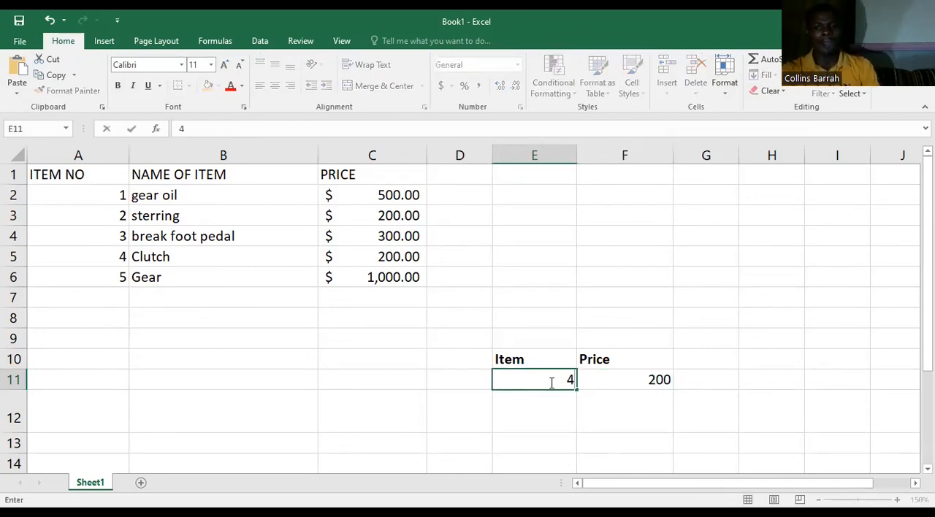
key(Return)
Step: Test the price lookup with item number 5 in cell E11
click(567, 378)
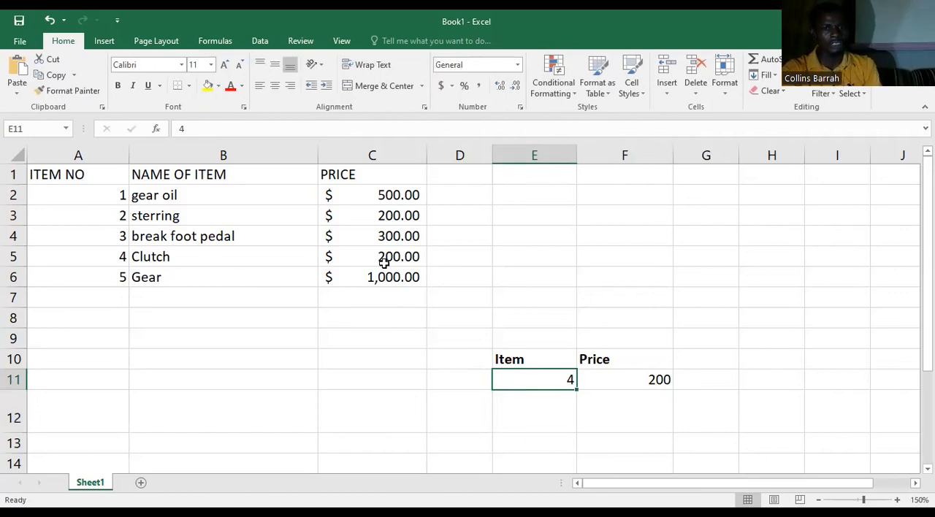
text(5)
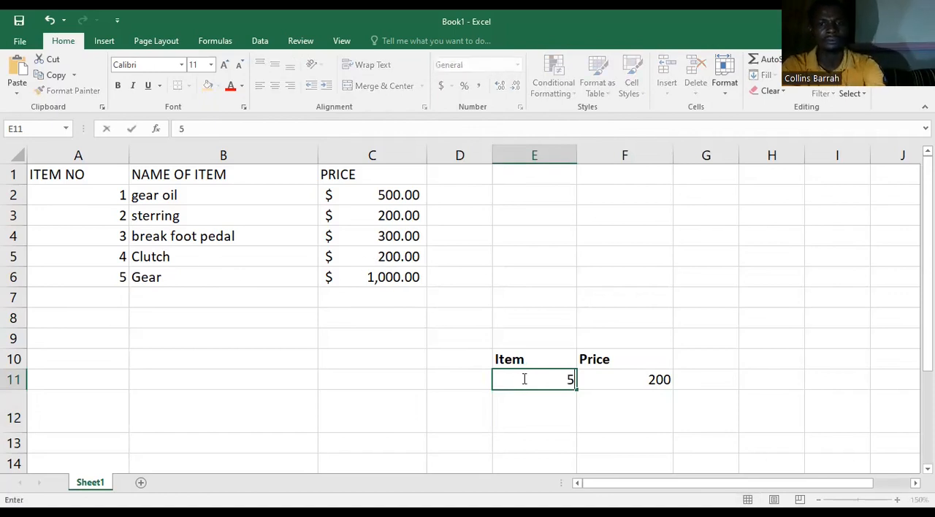
key(Return)
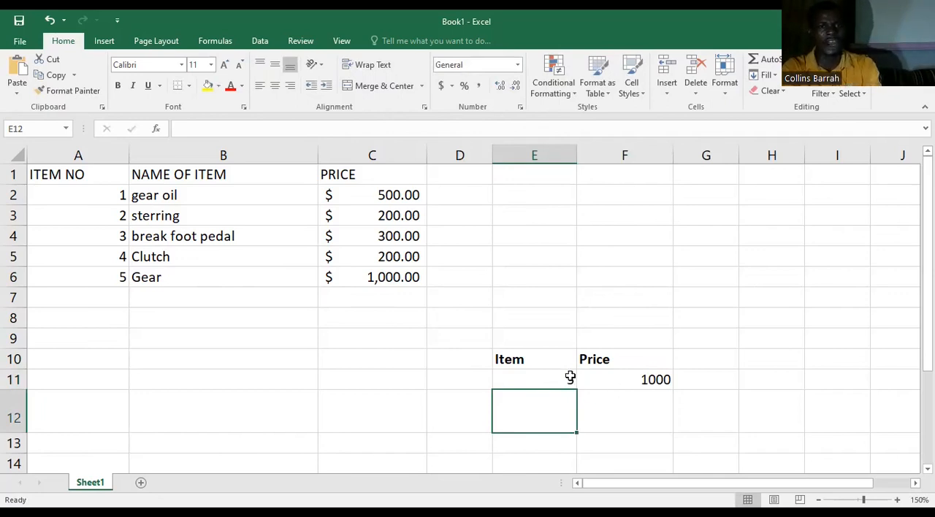
Step: Set the item number in cell E11 to 1 to look up that item's price
click(539, 377)
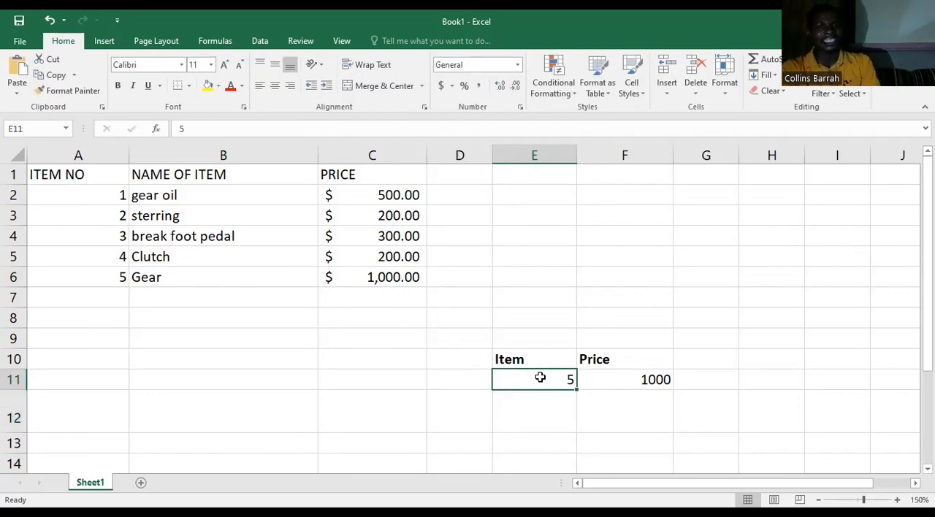
text(1)
key(Return)
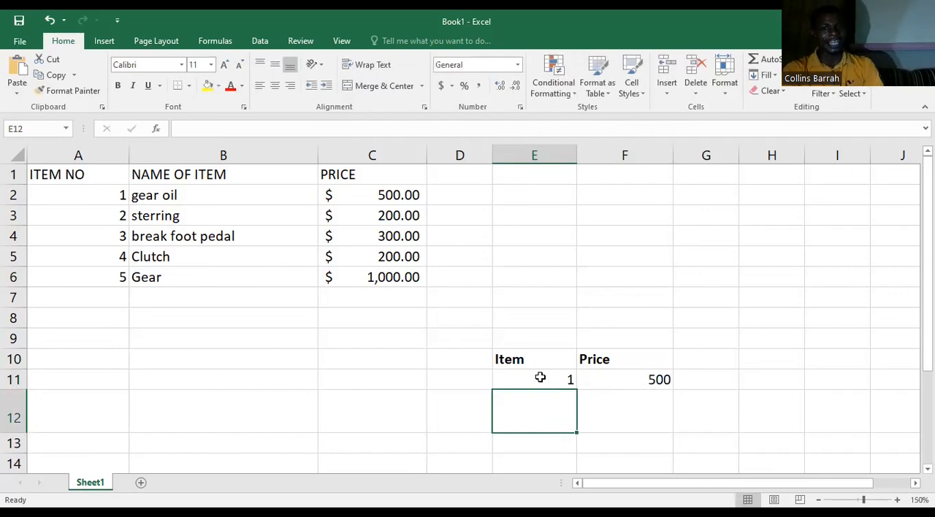